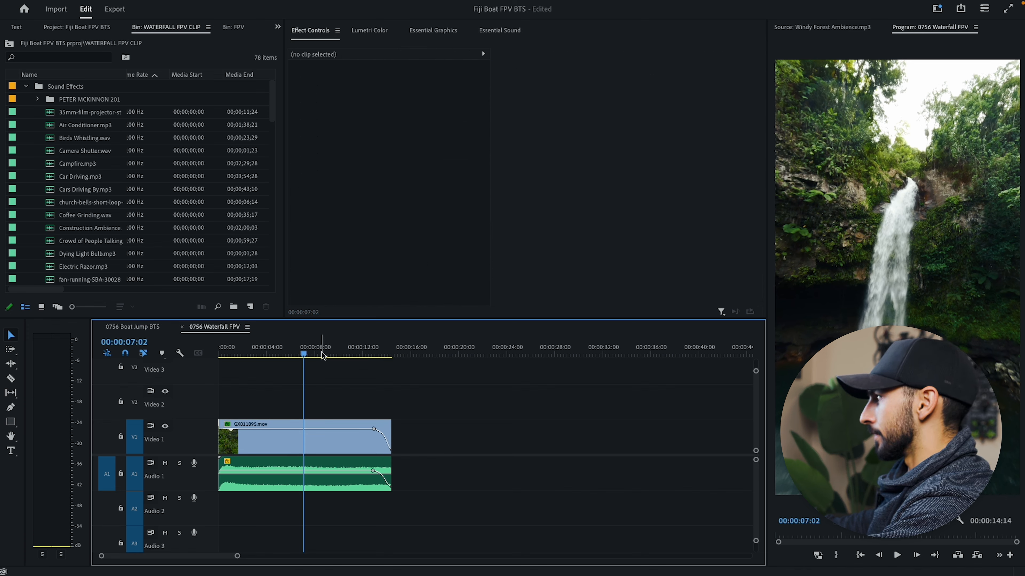
Step: Play the waterfall sequence from about 7 seconds to review the GX011095.mov footage and its audio
key(space)
click(301, 424)
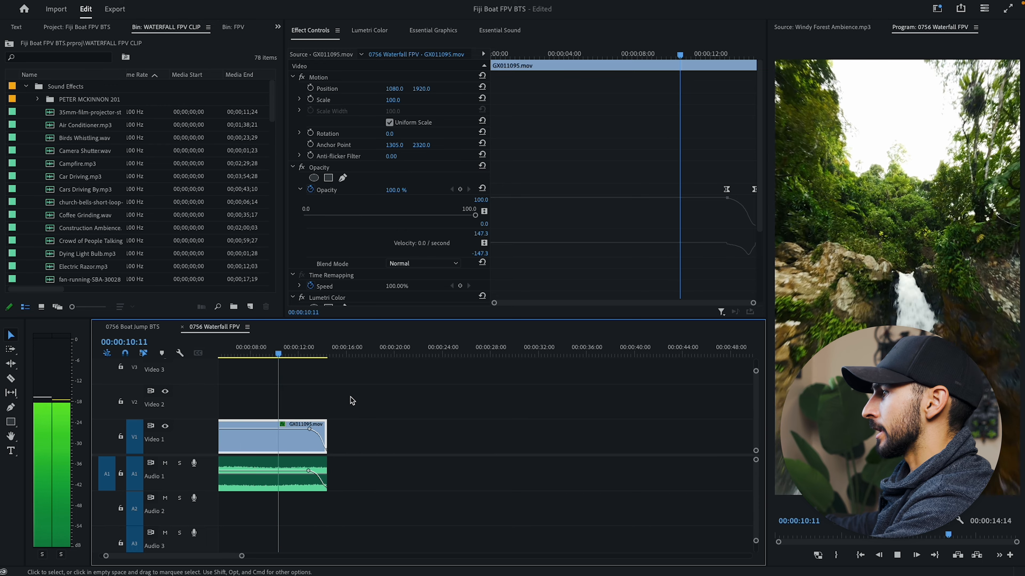
key(space)
scroll(353, 400, up, 3)
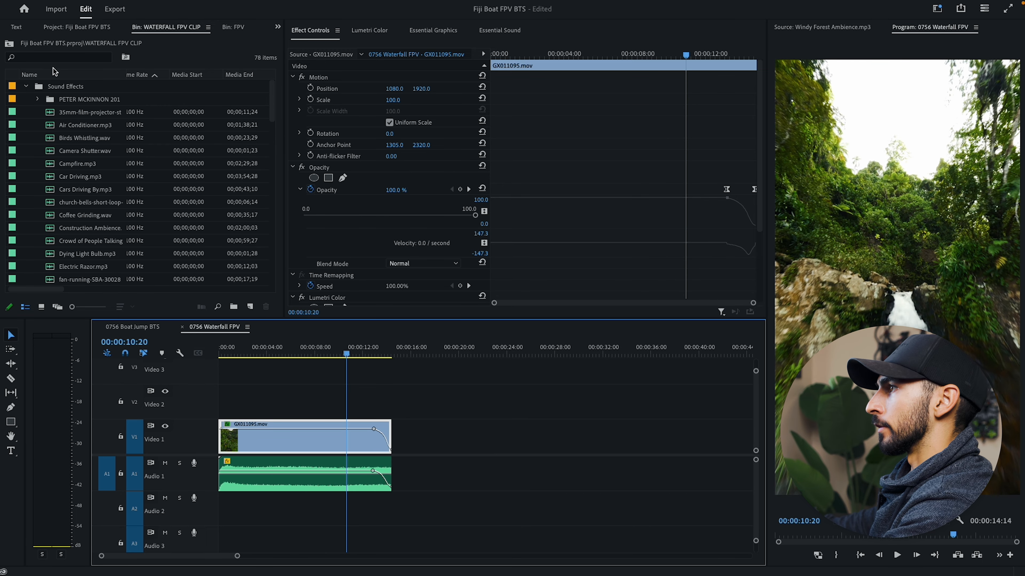
Step: Search the bin for "waterfall" and preview Waterfall Small.mp3 and Waterfall Small 2.mp3
click(56, 58)
text(waterfall)
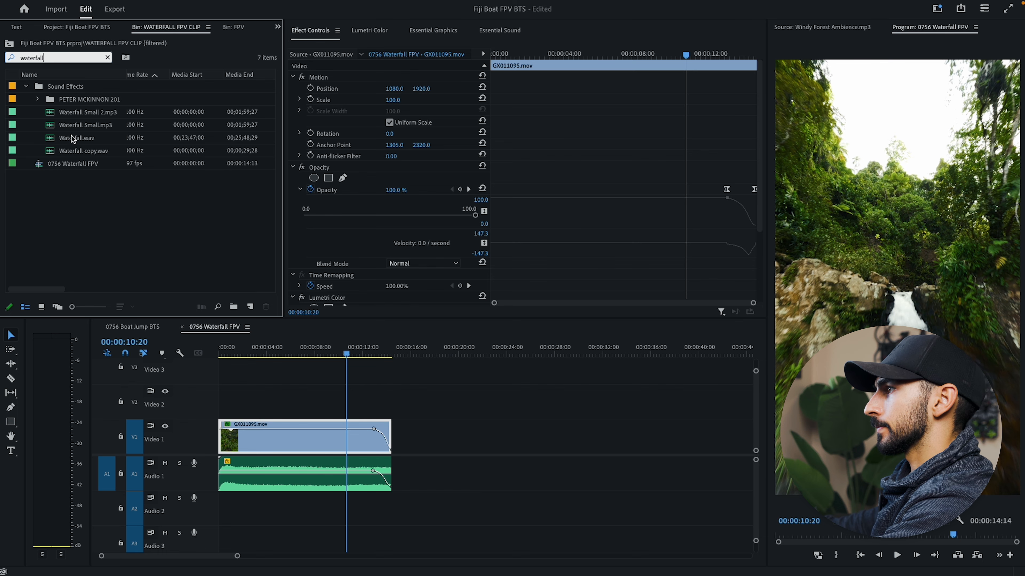
double_click(73, 139)
double_click(79, 126)
key(space)
double_click(82, 113)
key(space)
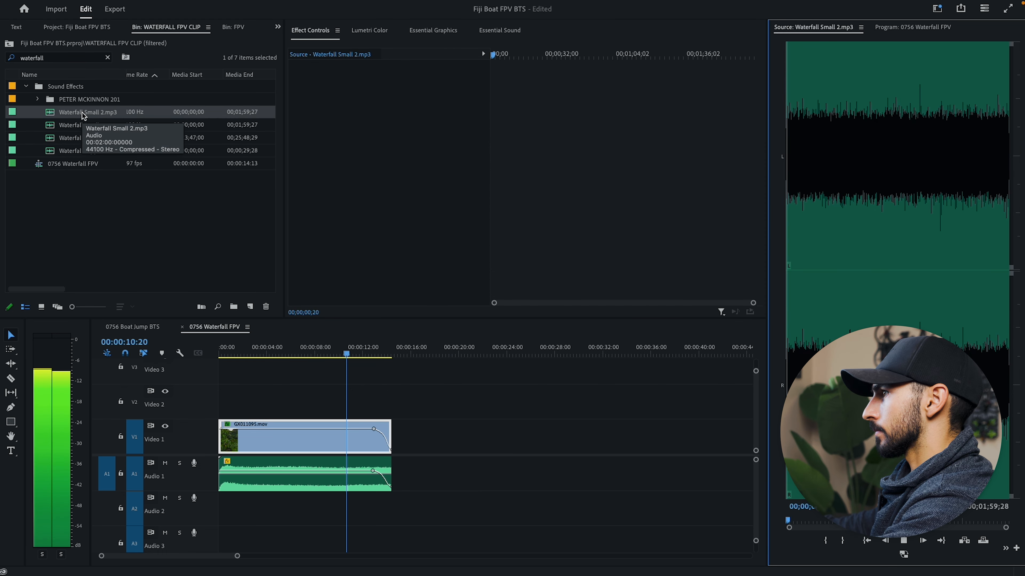
key(space)
Step: Preview Waterfall copy.wav and Waterfall.wav, and place Waterfall.wav on Audio 2 at the start of the sequence
double_click(94, 155)
key(space)
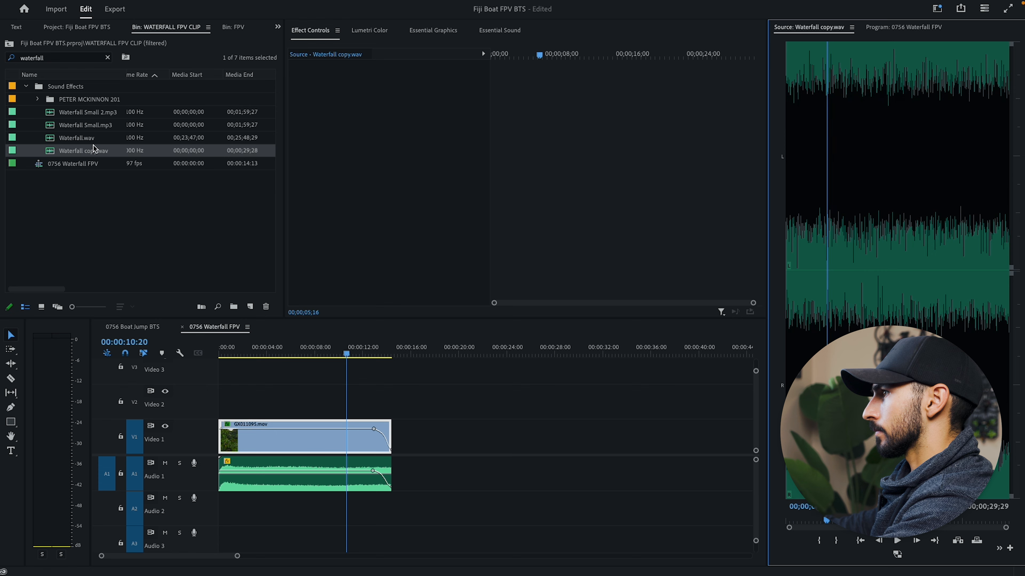
key(space)
double_click(94, 141)
key(space)
key(space)
drag(68, 140, 219, 509)
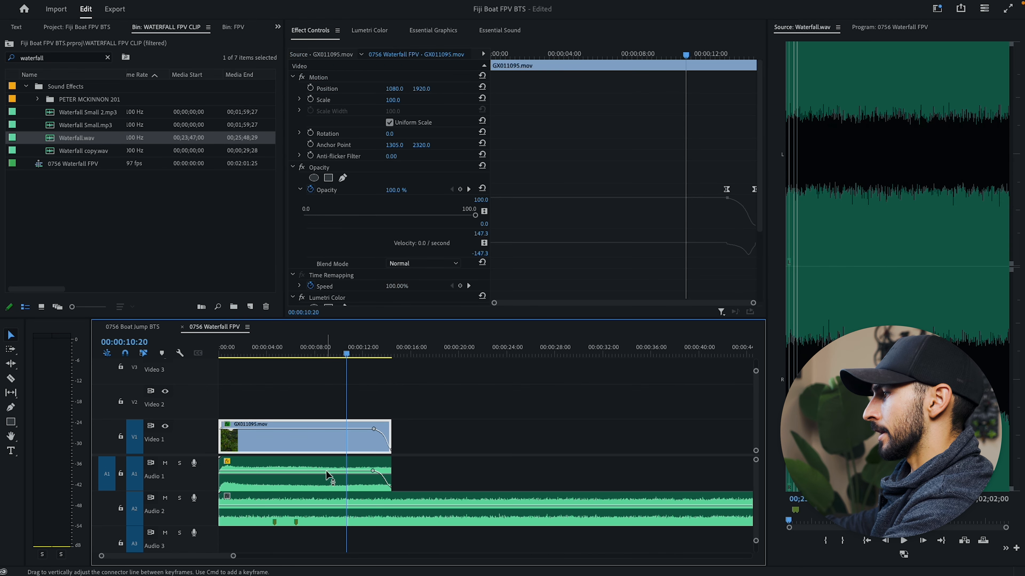
Step: Return the playhead to the sequence start and lower the Waterfall.wav clip's volume all the way to silence
drag(348, 352, 223, 387)
click(239, 506)
drag(240, 507, 240, 538)
Step: Add a volume keyframe to the Waterfall.wav clip at 00:00:02:27, where the waterfall comes into view
key(space)
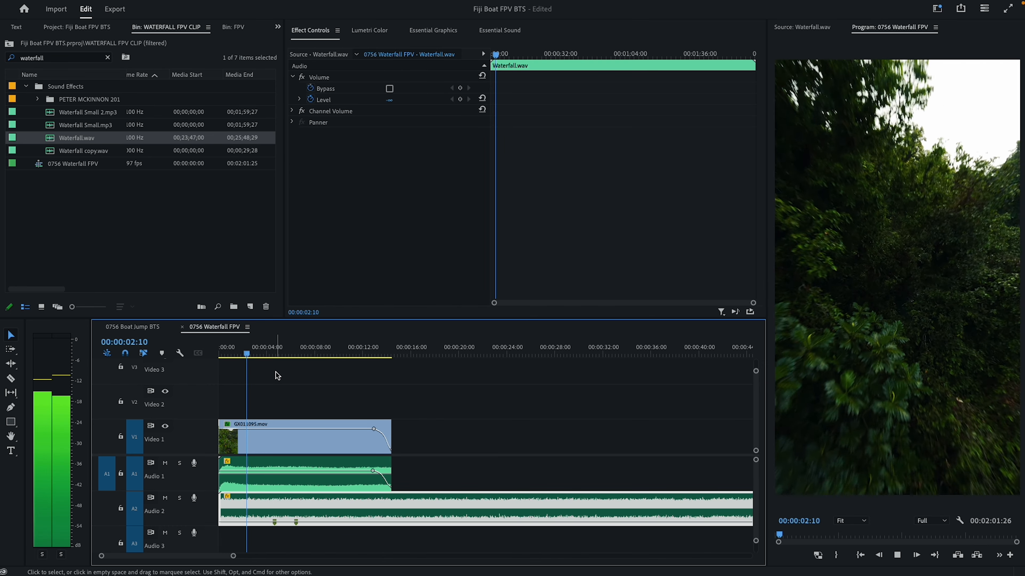
mouse_move(258, 351)
mouse_down()
mouse_move(236, 353)
mouse_move(255, 353)
mouse_up()
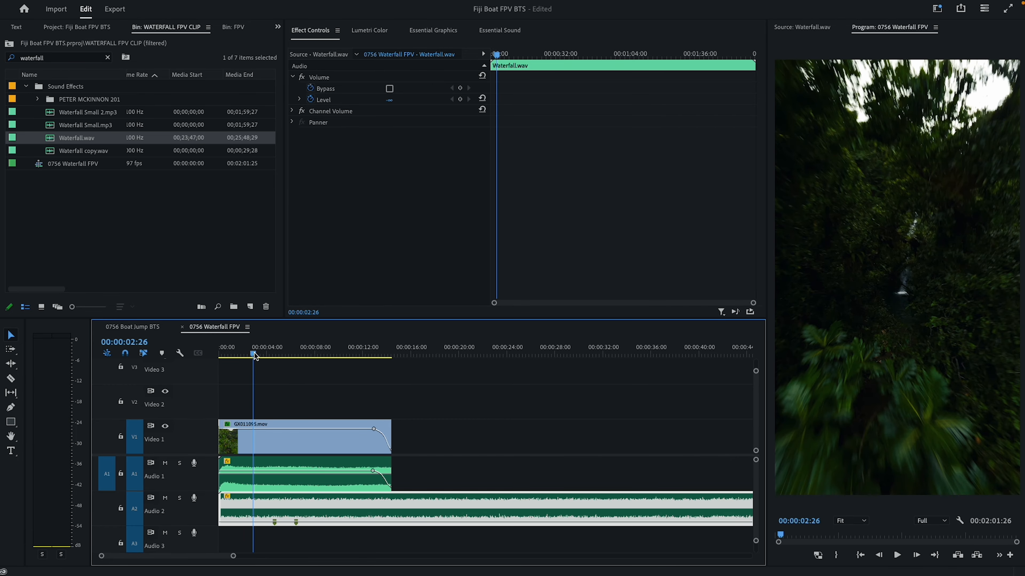
key(p)
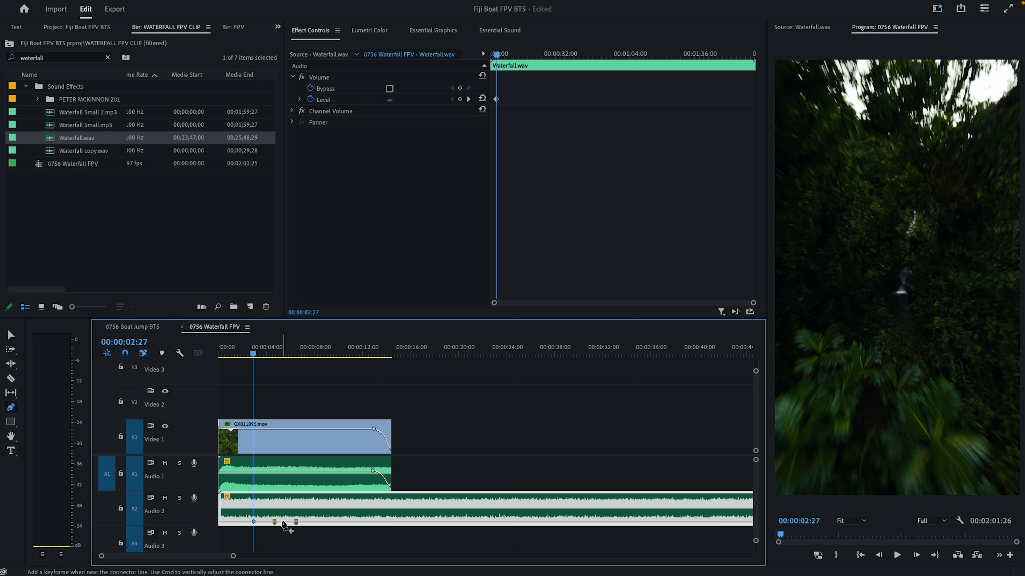
mouse_move(284, 526)
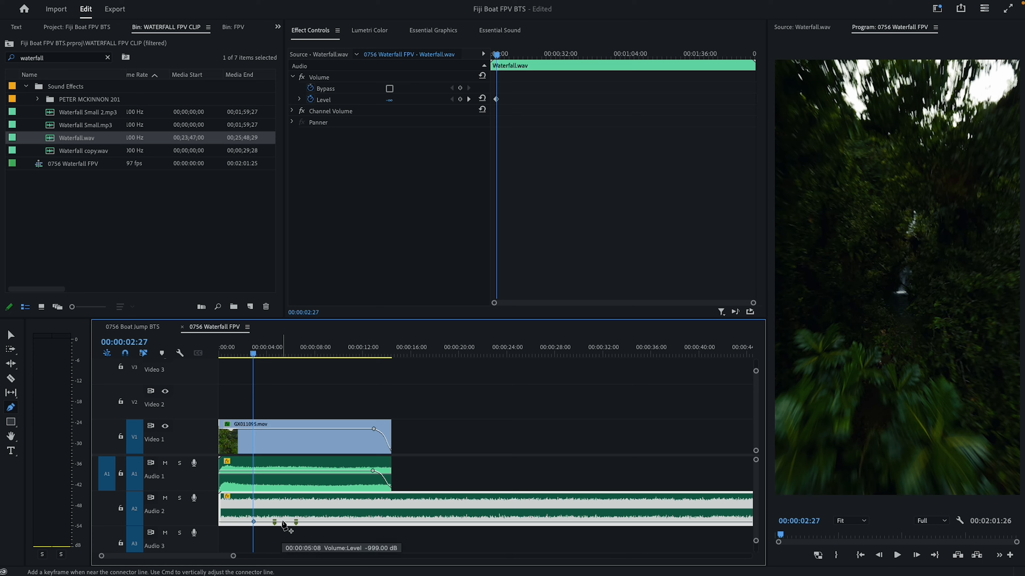
Step: Add a second volume keyframe to the Waterfall.wav clip at about 00:00:07:02, close to the waterfall
key(space)
click(292, 356)
drag(292, 357, 306, 359)
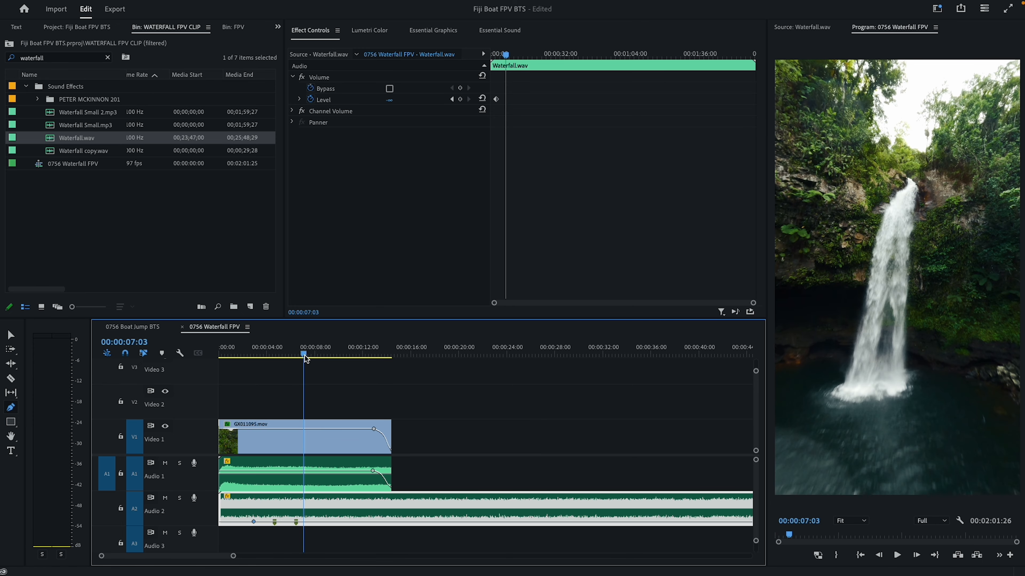
click(302, 522)
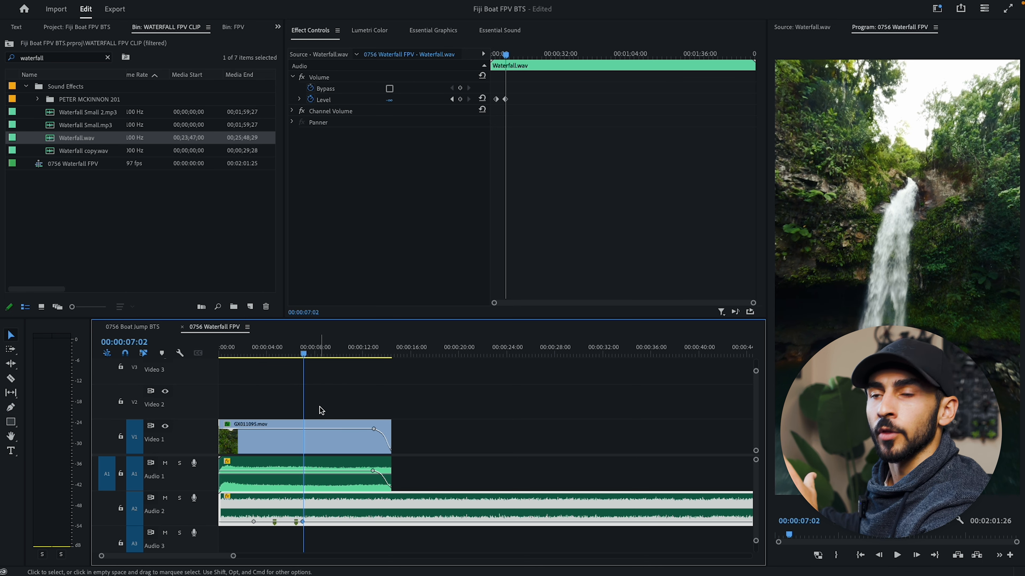
Step: Raise the Waterfall.wav level from the second keyframe onward to 0.3 dB and play back the fade-in
drag(317, 519, 317, 510)
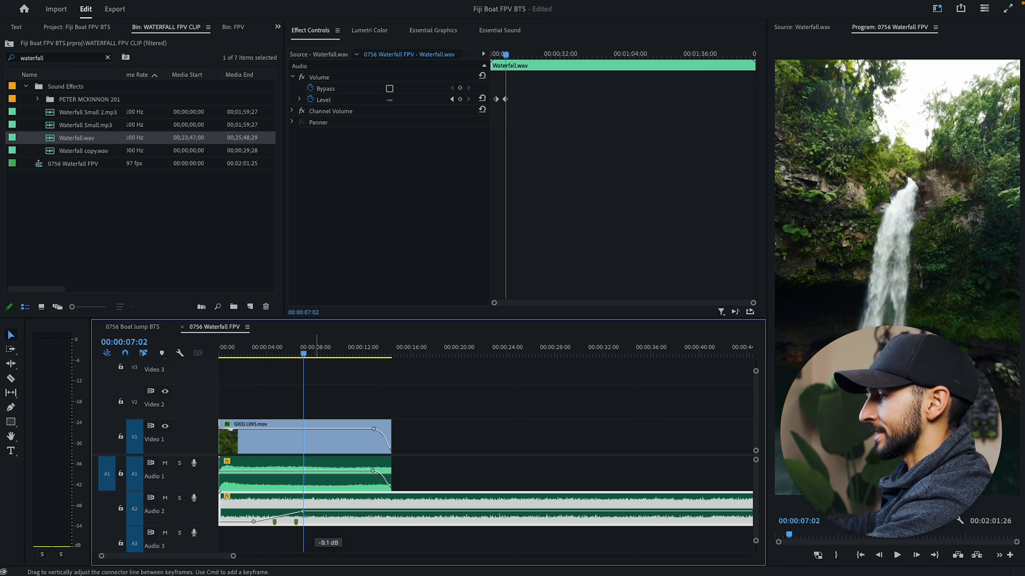
key(space)
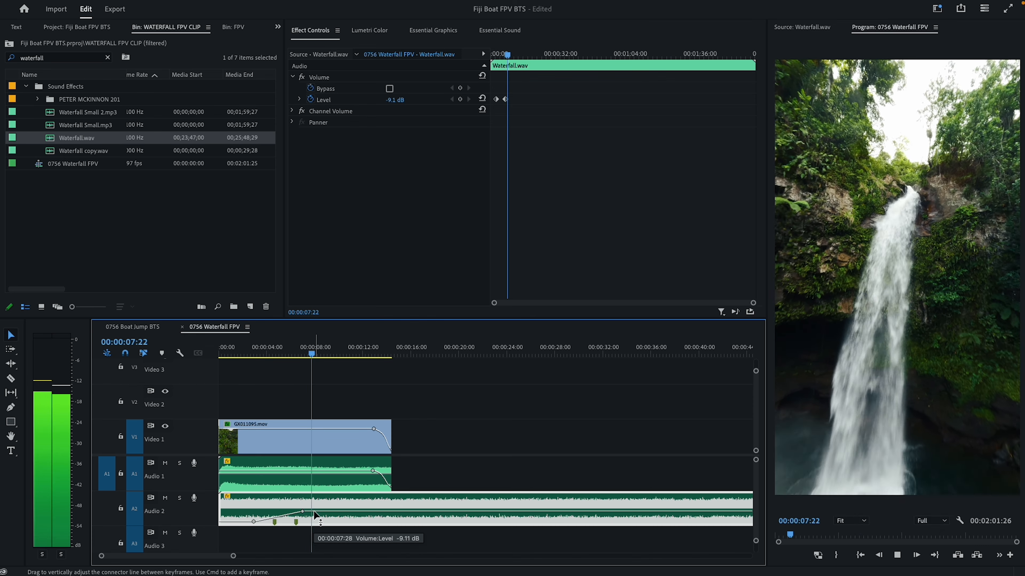
drag(317, 511, 314, 505)
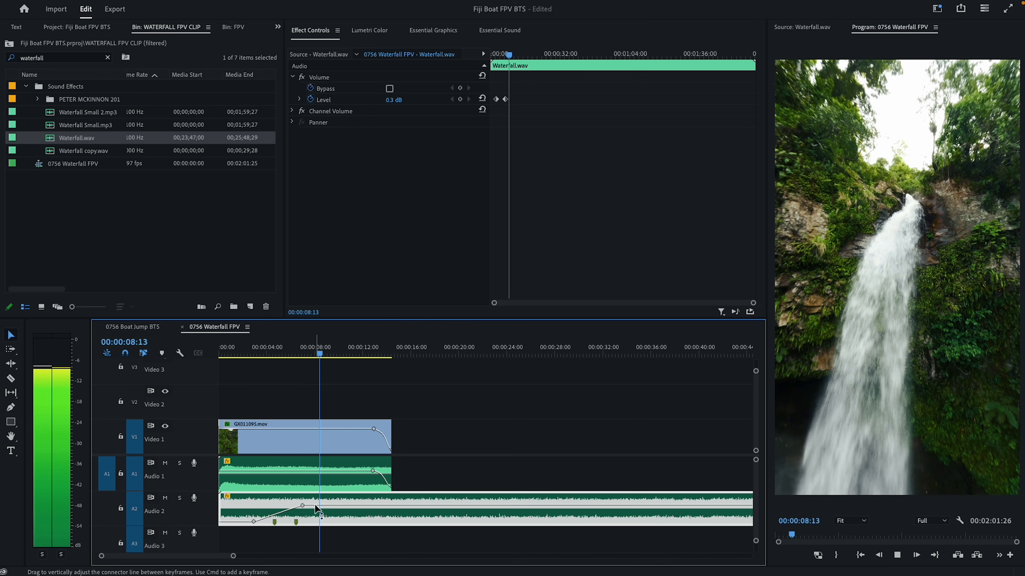
drag(265, 354, 253, 377)
key(space)
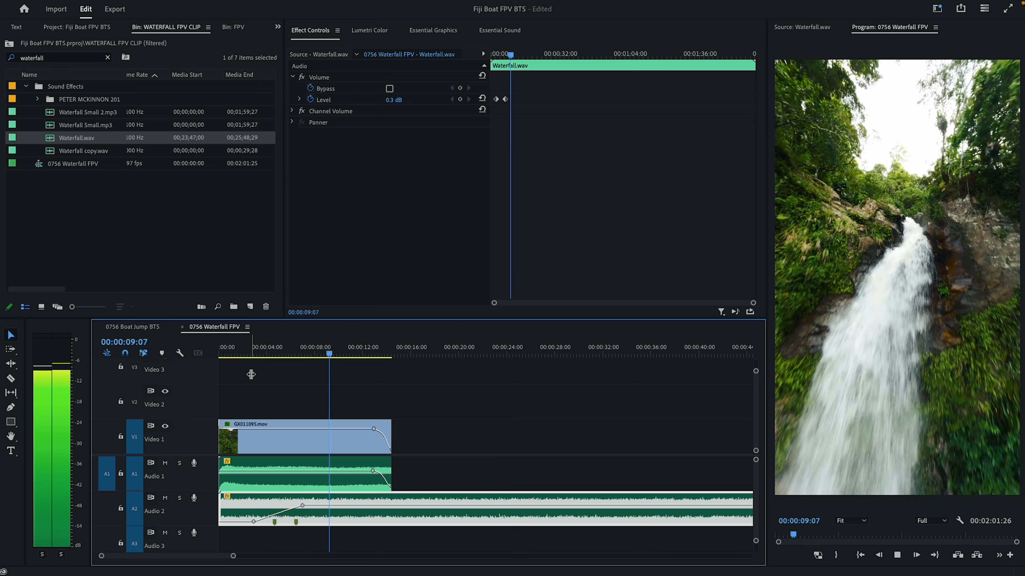
Step: Add a Waterfall.wav volume keyframe at 00:00:10:06 and raise its level to 3.8 dB
key(space)
drag(332, 354, 342, 355)
key(p)
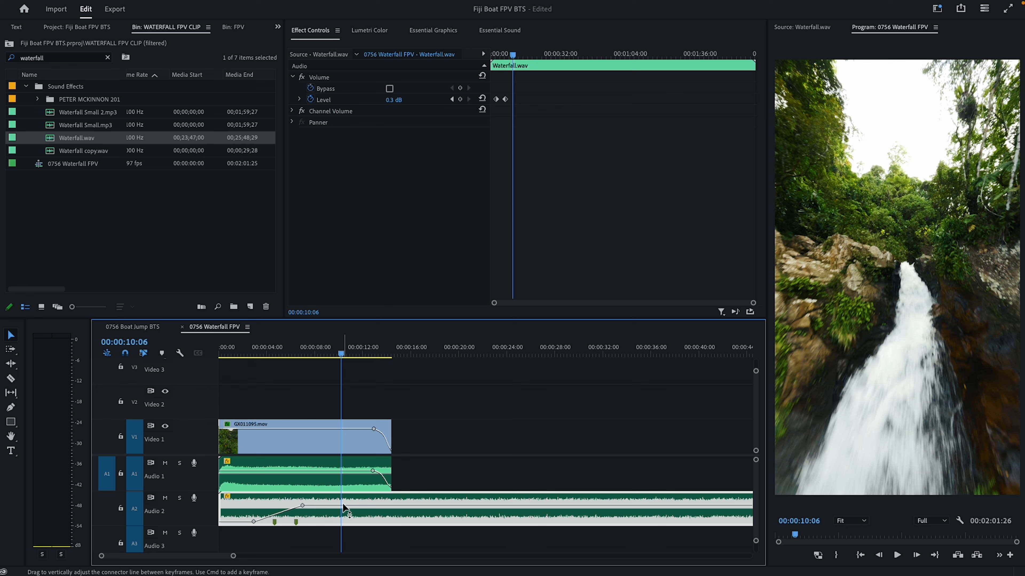
key(v)
drag(342, 507, 342, 505)
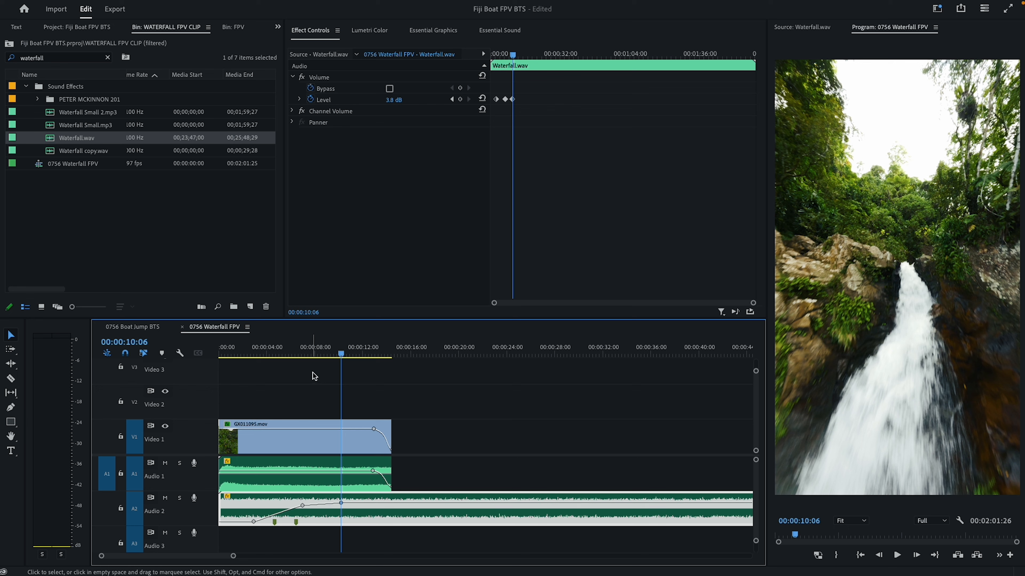
Step: Play through the loudest part and add a Waterfall.wav volume keyframe at 00:00:11:09
click(314, 346)
key(space)
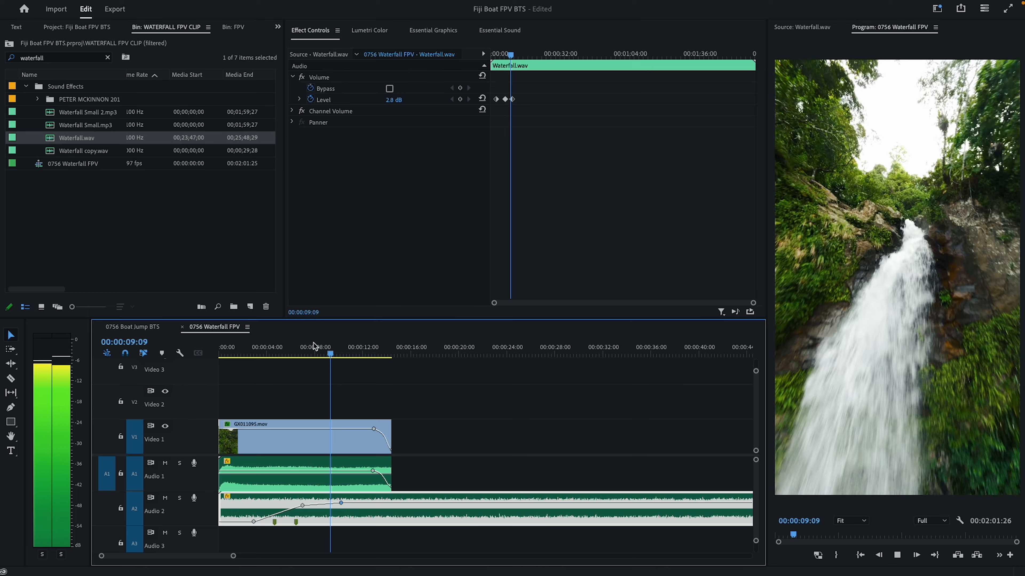
key(space)
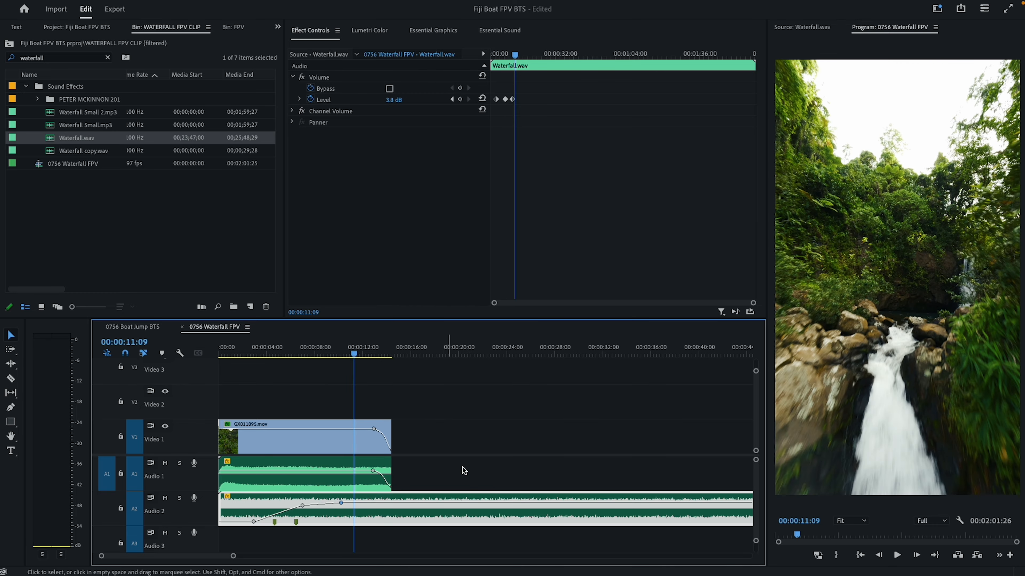
key(p)
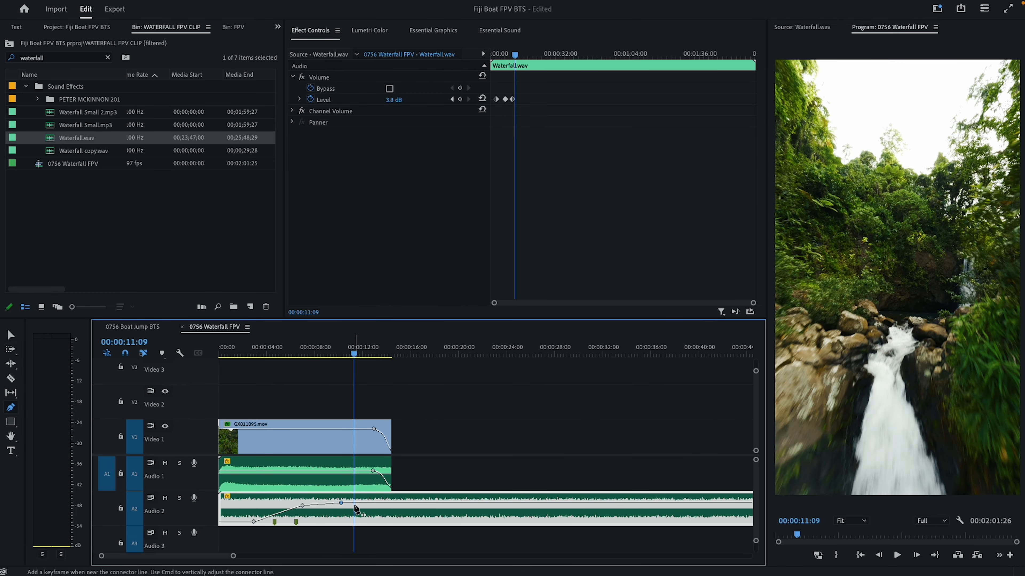
key(space)
key(space)
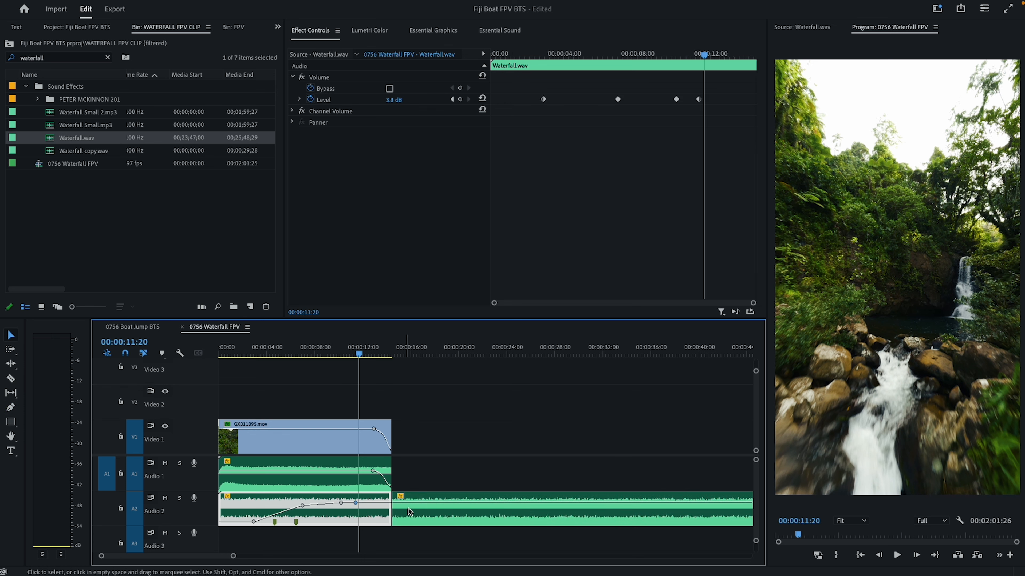
Step: Delete the excess Waterfall.wav audio beyond the video's end and fade the remaining clip to silence at its end
click(421, 508)
key(Delete)
drag(390, 504, 390, 525)
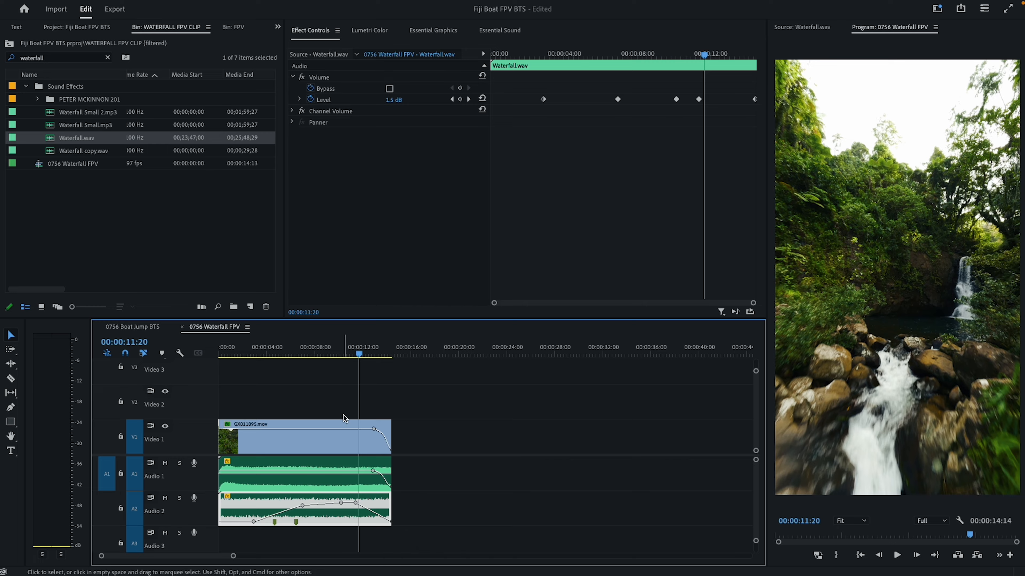
drag(359, 353, 332, 355)
key(space)
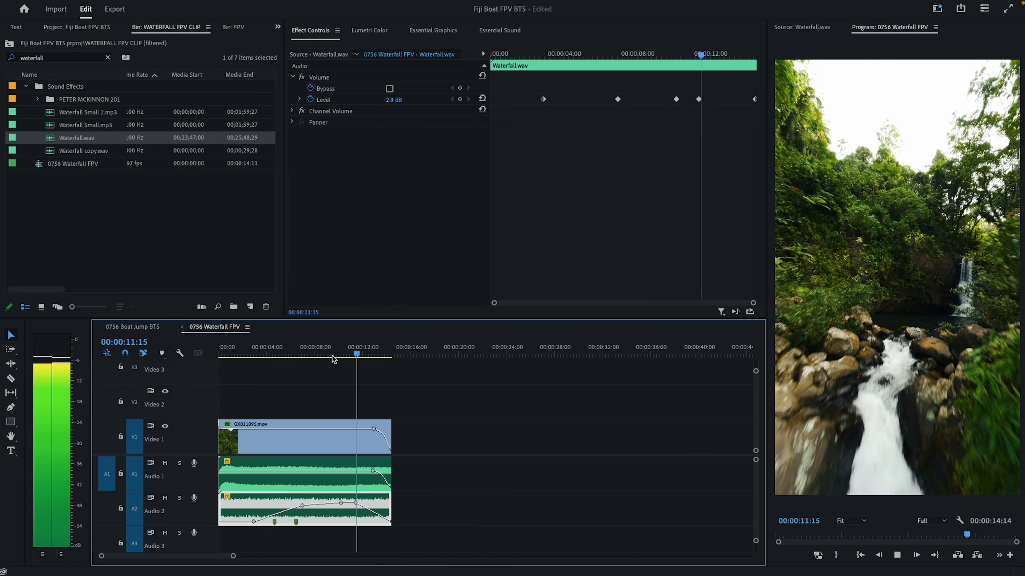
key(space)
Step: Set the last two Waterfall.wav level keyframes to Bezier, expand the Level graph and play back the fade-out
key(p)
key(v)
drag(692, 82, 717, 97)
right_click(700, 102)
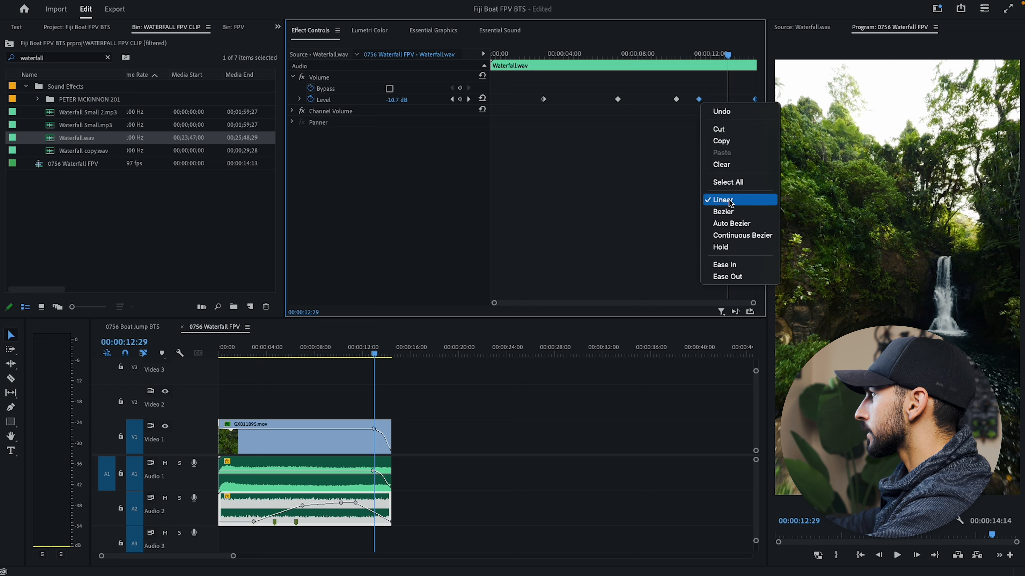
click(731, 214)
click(302, 99)
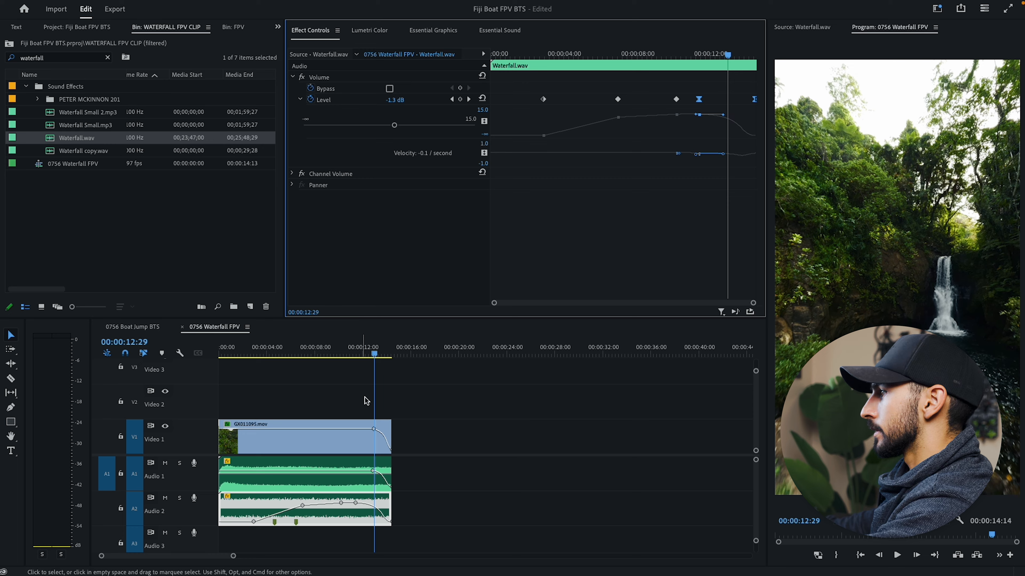
drag(374, 355, 354, 355)
key(space)
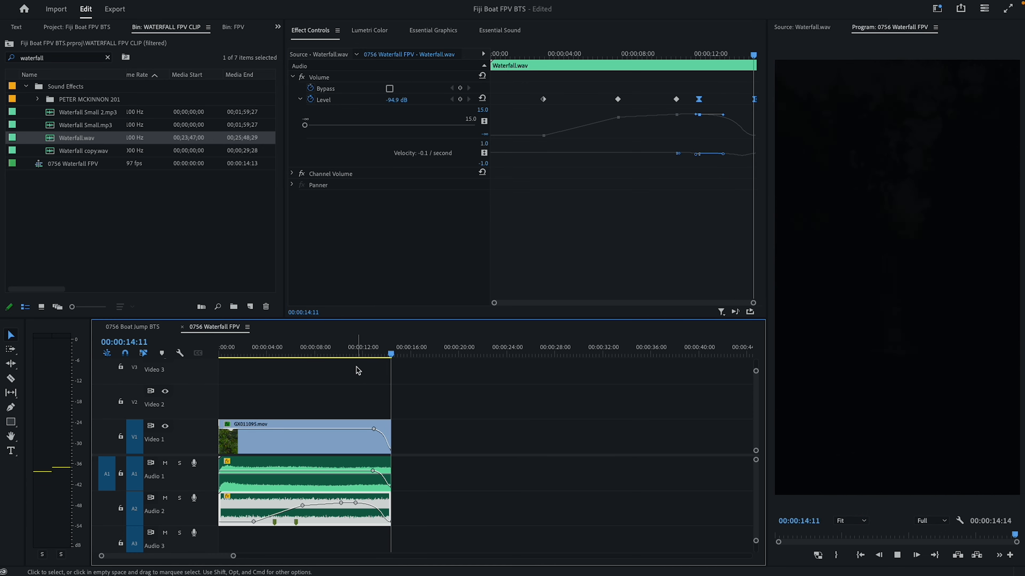
Step: Set the first three Waterfall.wav level keyframes to Bezier interpolation
drag(394, 353, 264, 355)
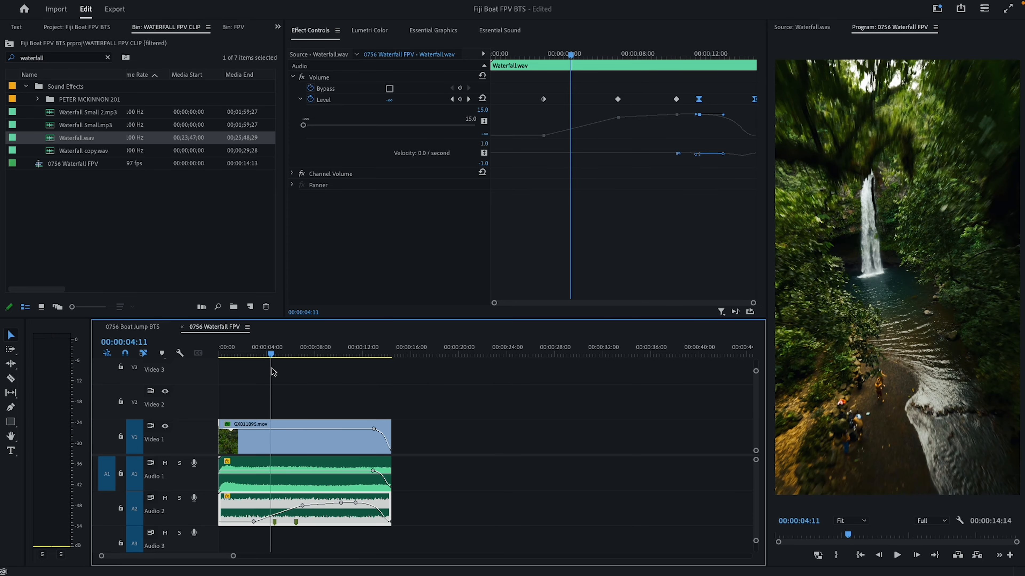
drag(684, 82, 633, 108)
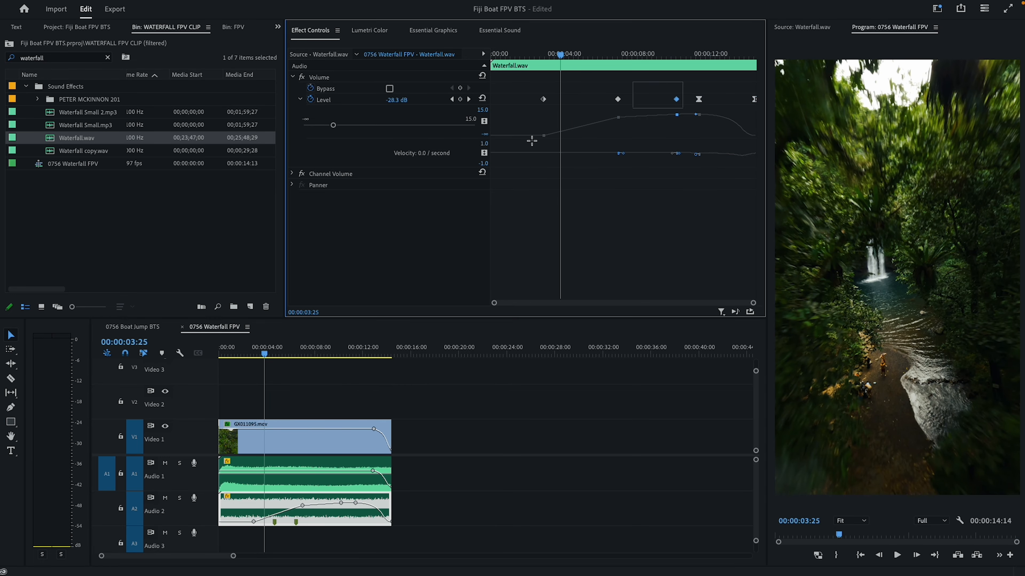
right_click(544, 101)
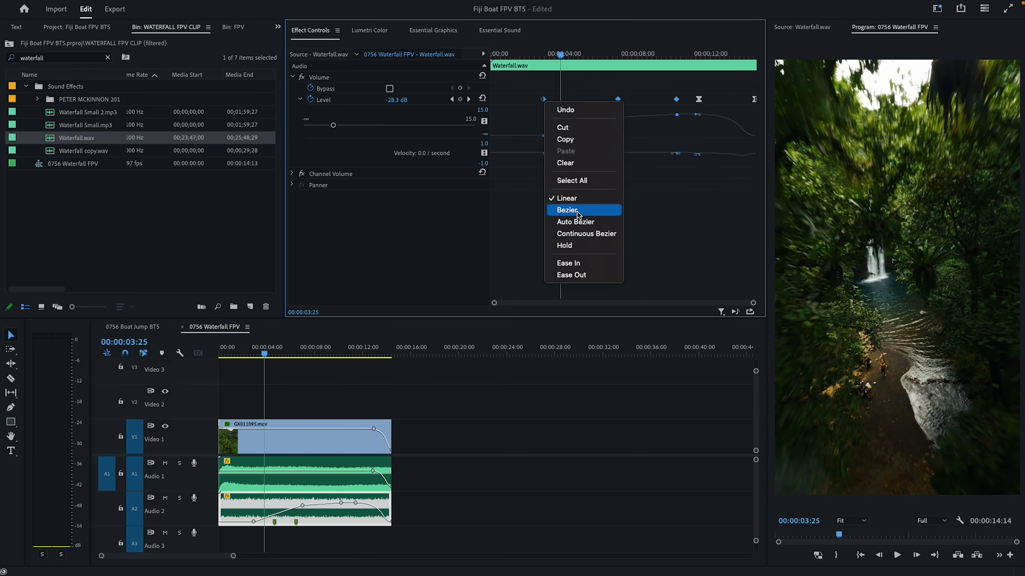
click(579, 209)
Step: Play back the sequence to check the waterfall sound's smoothed fades, and replay its opening
click(271, 363)
key(space)
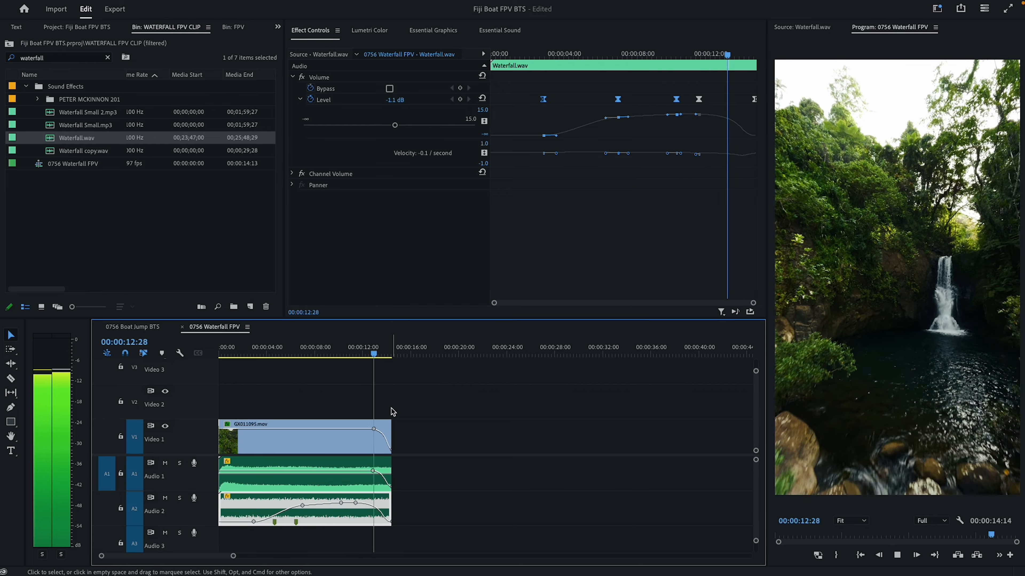
click(492, 391)
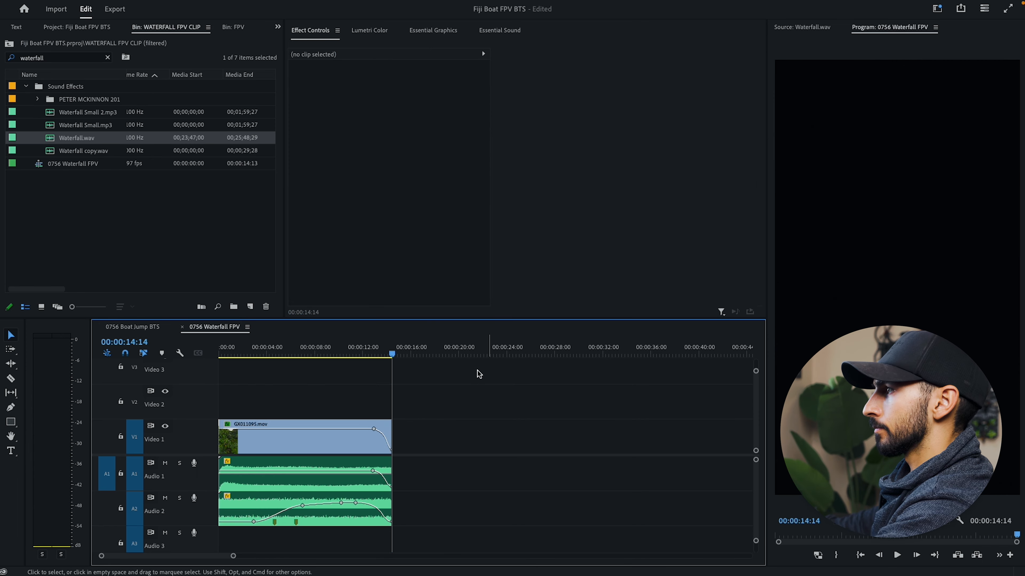
drag(383, 346, 55, 353)
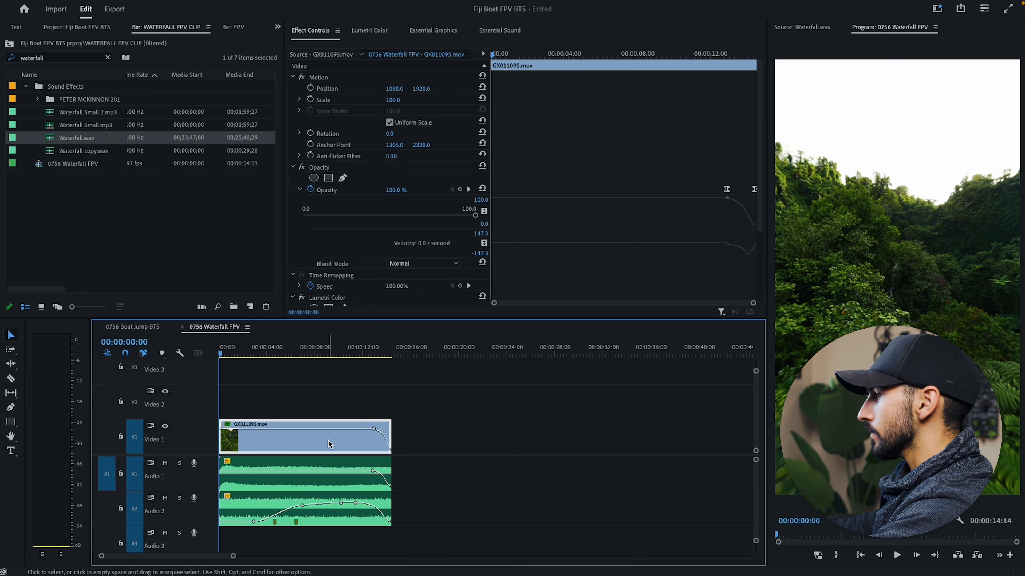
click(303, 387)
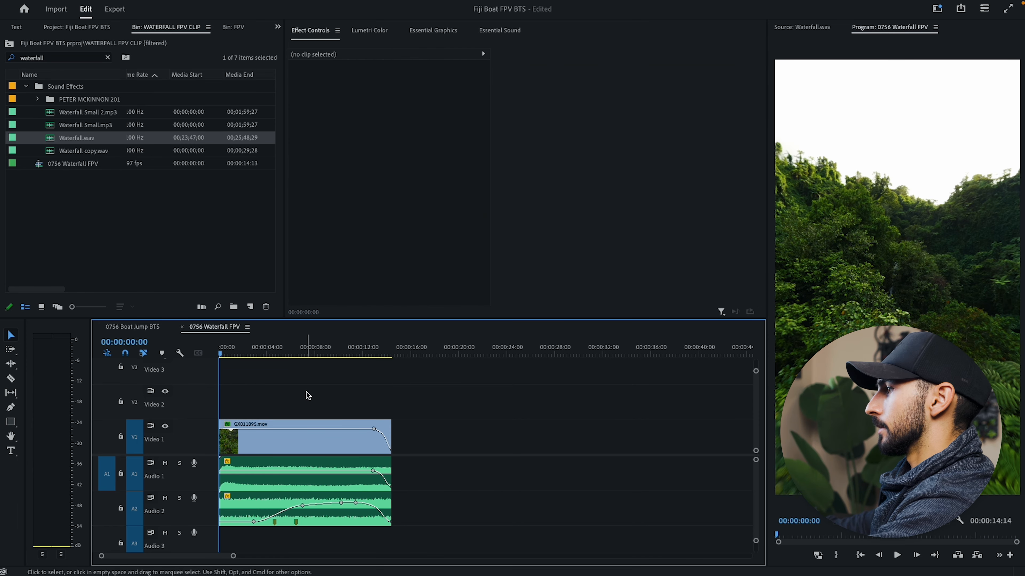
key(space)
key(space)
Step: Replace the bin's search term with "river" to find river sound effects
click(108, 59)
click(66, 57)
text(river)
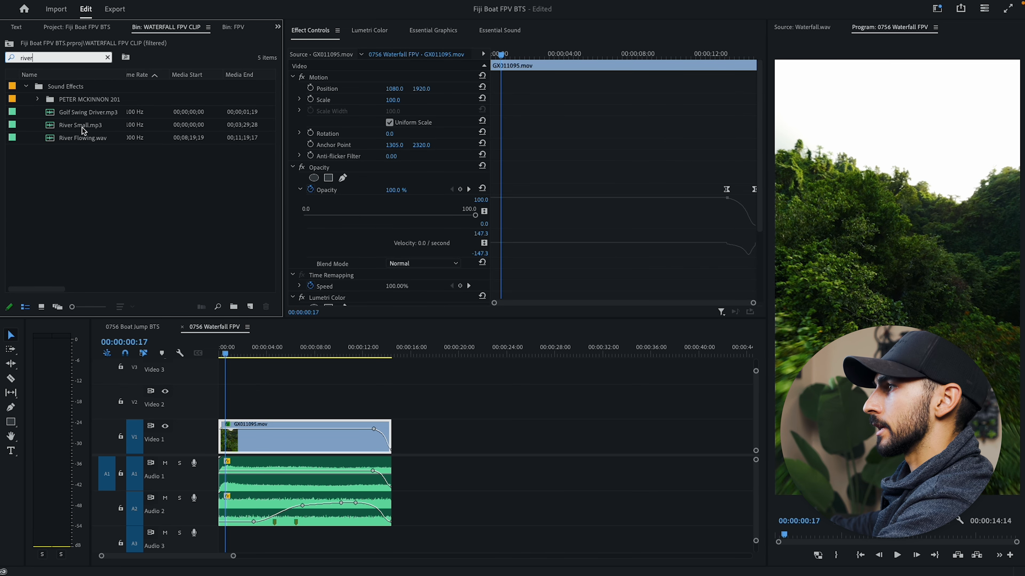
Step: Preview the River Small.mp3 and River Flowing.wav sound effects
double_click(83, 126)
key(space)
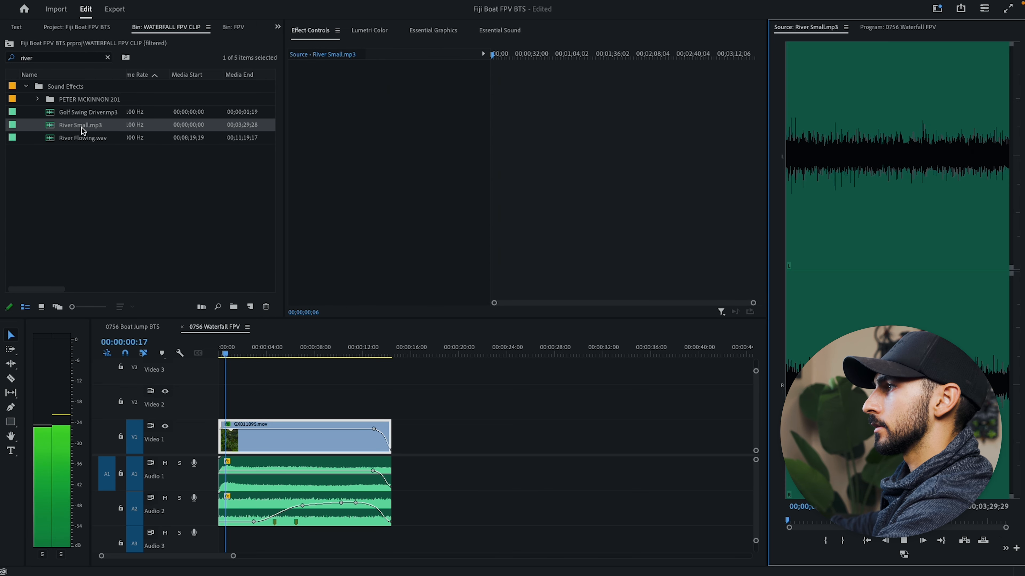
click(82, 135)
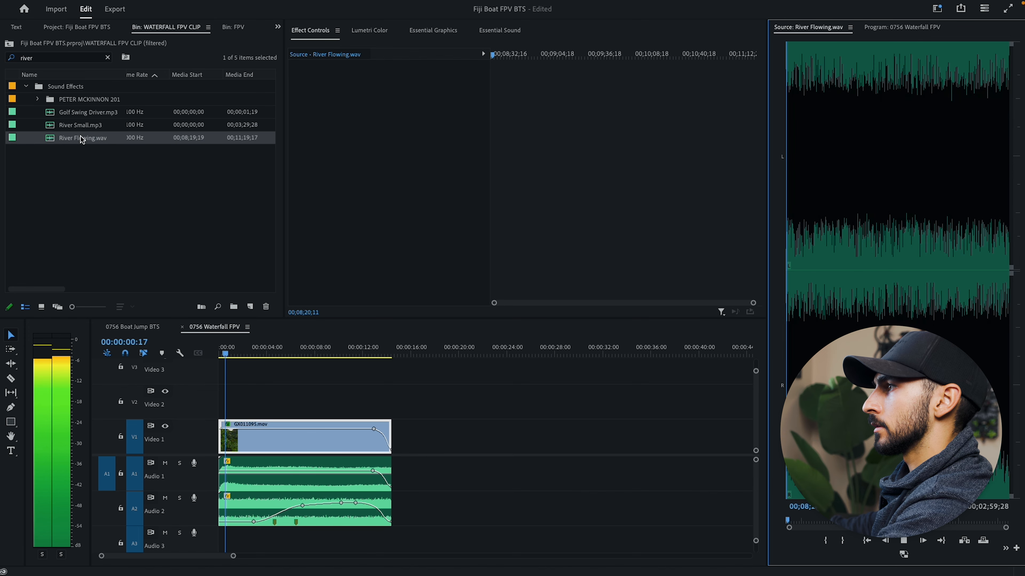
Step: Place River Small.mp3 on Audio 3 at the sequence start and cut away the part beyond the video clip's end
double_click(82, 125)
drag(82, 126, 224, 539)
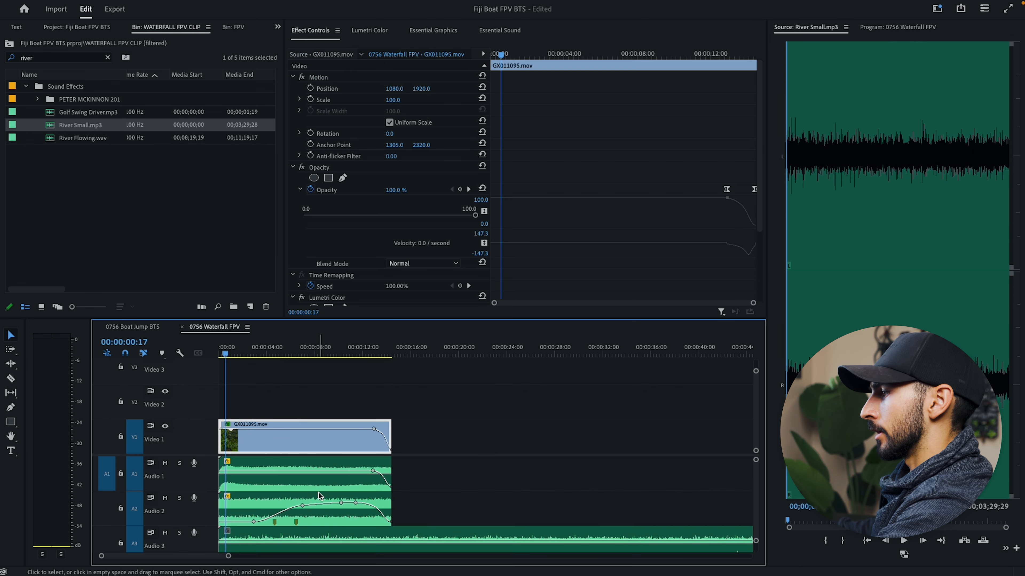
scroll(322, 500, down, 2)
key(c)
click(393, 502)
key(v)
click(413, 505)
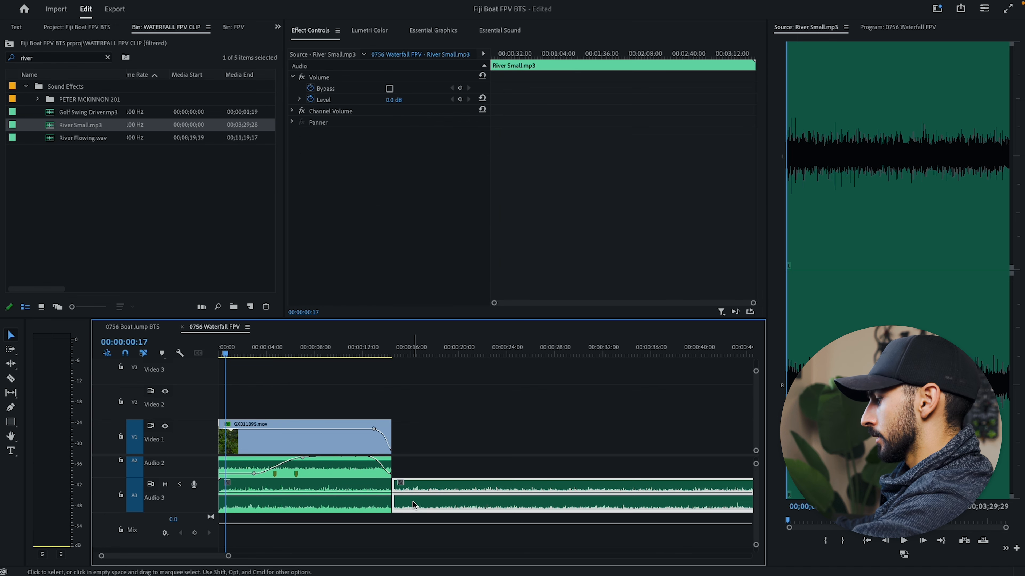
key(Delete)
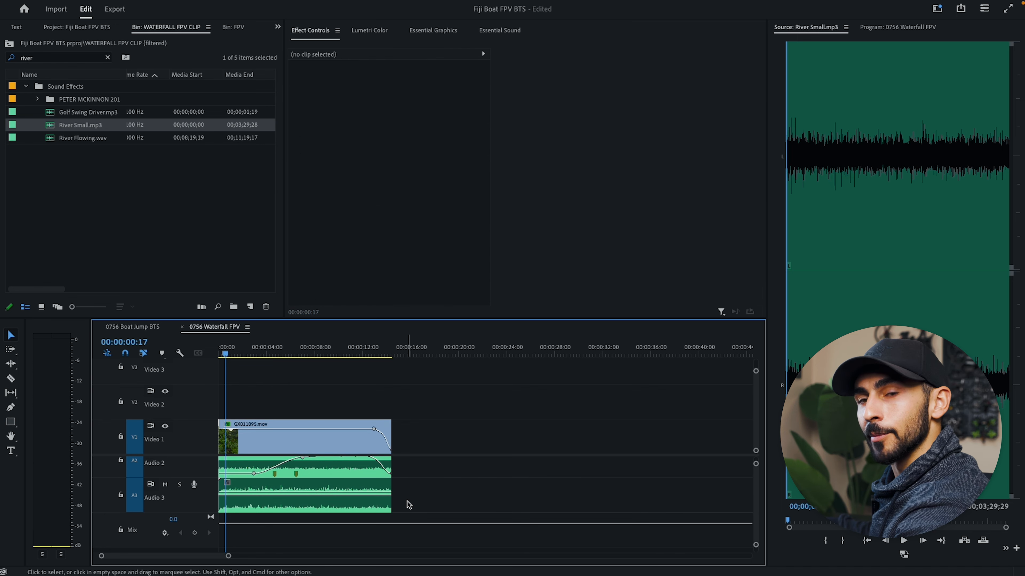
Step: Play back the opening with the river layer, find the Lowpass effect and apply it to the River Small.mp3 clip
key(space)
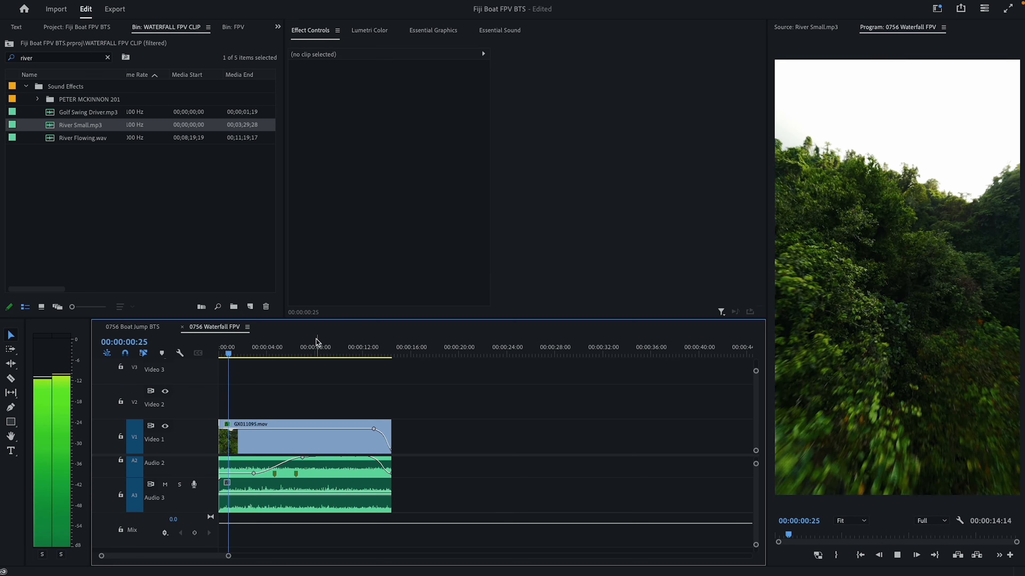
key(space)
click(250, 448)
click(246, 484)
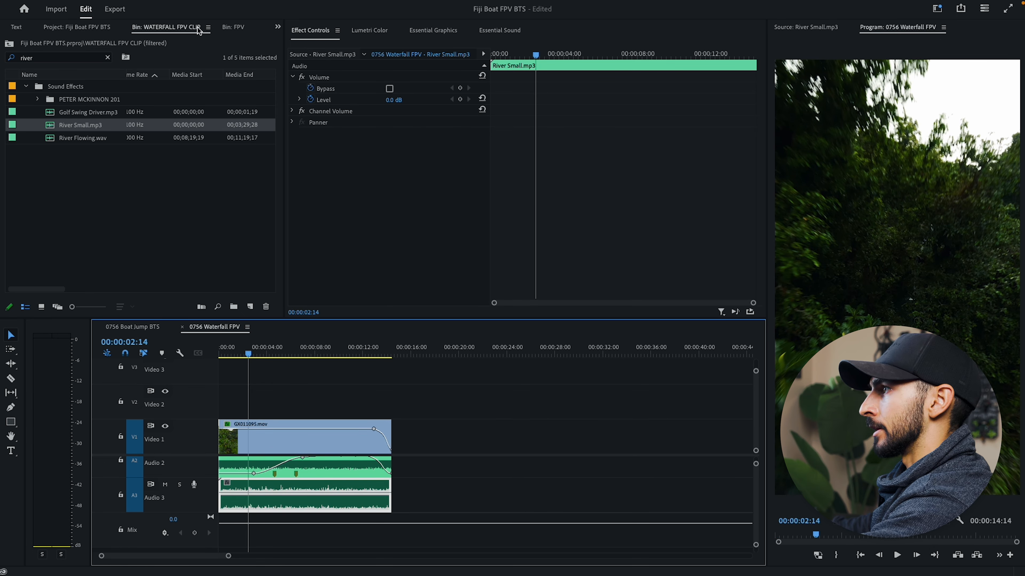
key(shift+7)
click(57, 43)
text(low)
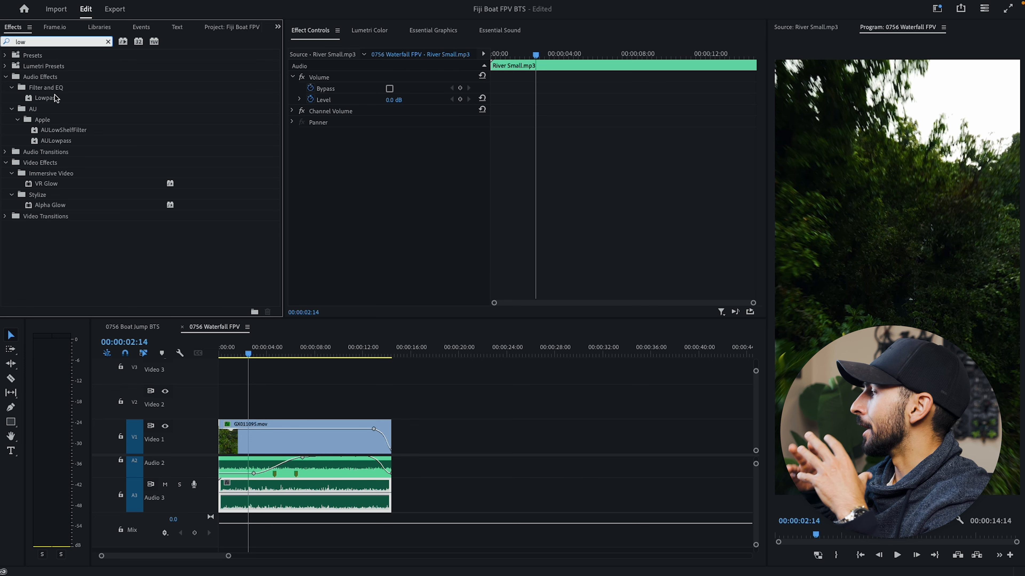
drag(57, 99, 378, 111)
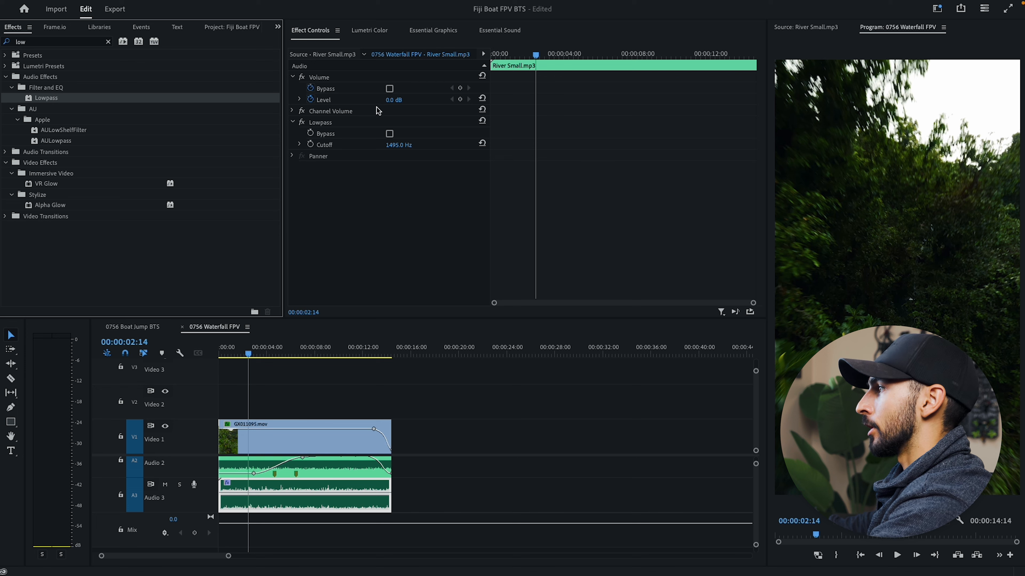
Step: Set the Lowpass cutoff of River Small.mp3 to 3000 Hz and play back the muffled river from the start
click(401, 144)
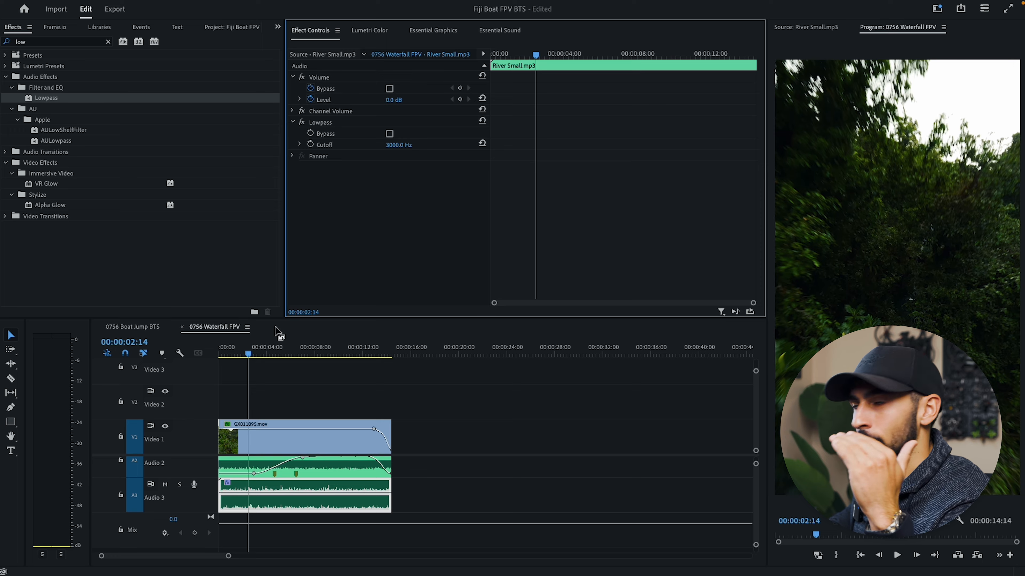
key(space)
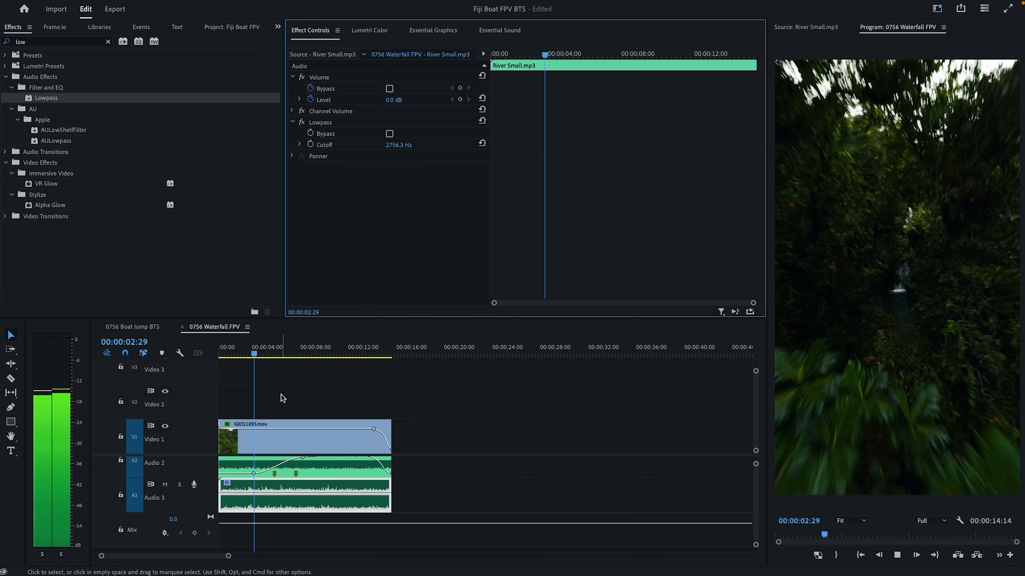
drag(260, 356, 186, 354)
key(space)
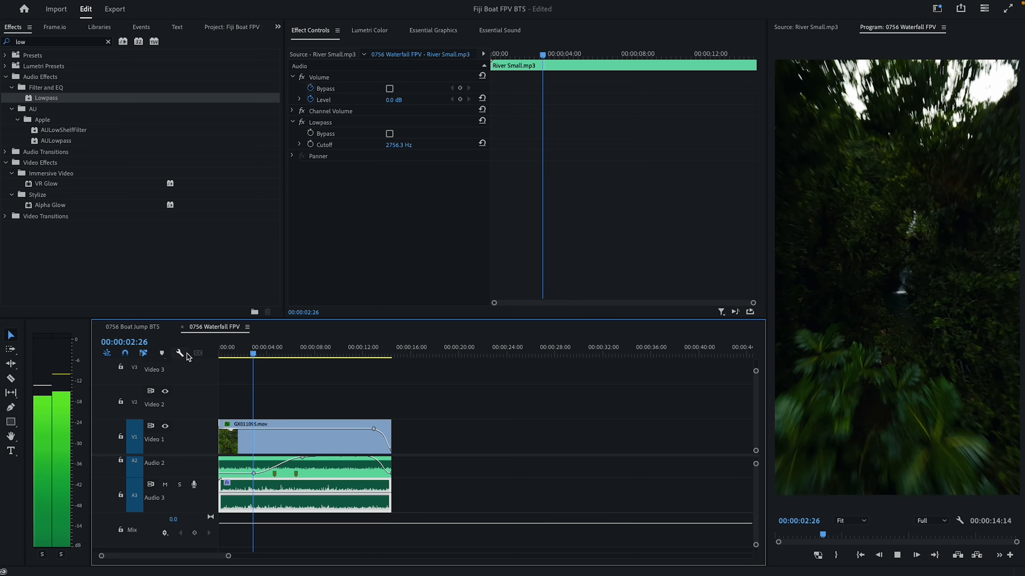
Step: Add two level keyframes to River Small.mp3 at about 3 and 4.5 seconds and raise the volume following them by about 3 dB
key(space)
key(p)
click(253, 492)
click(273, 493)
key(v)
drag(305, 494, 305, 489)
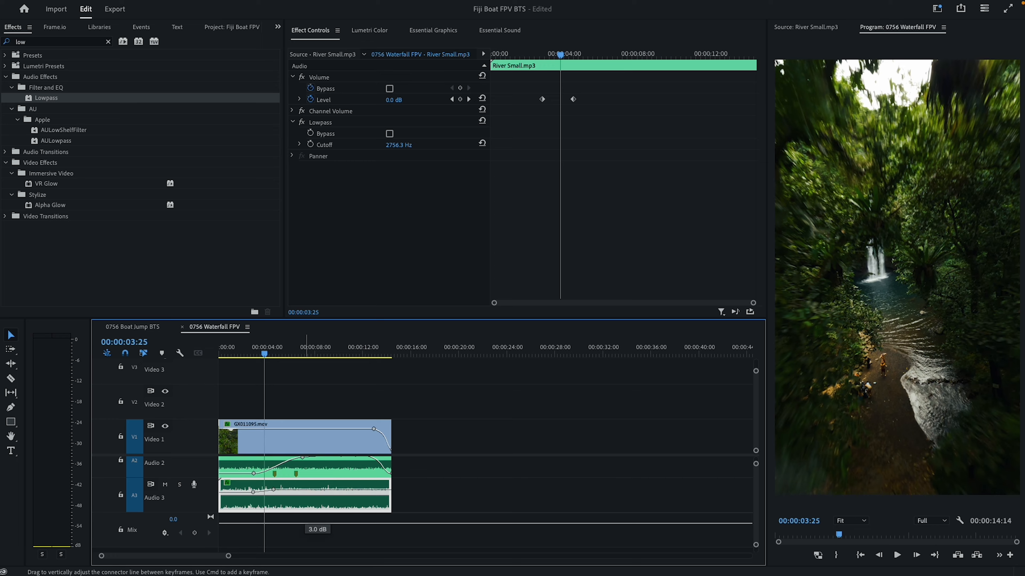
Step: Raise the River Small.mp3 level after its second keyframe slightly further and play back the sequence from the start
key(space)
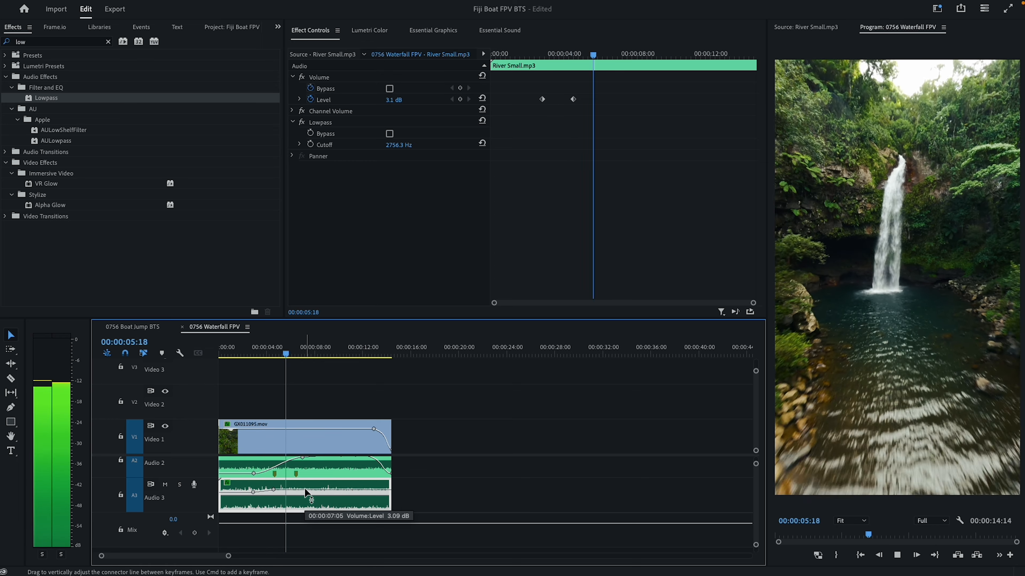
drag(305, 493, 306, 491)
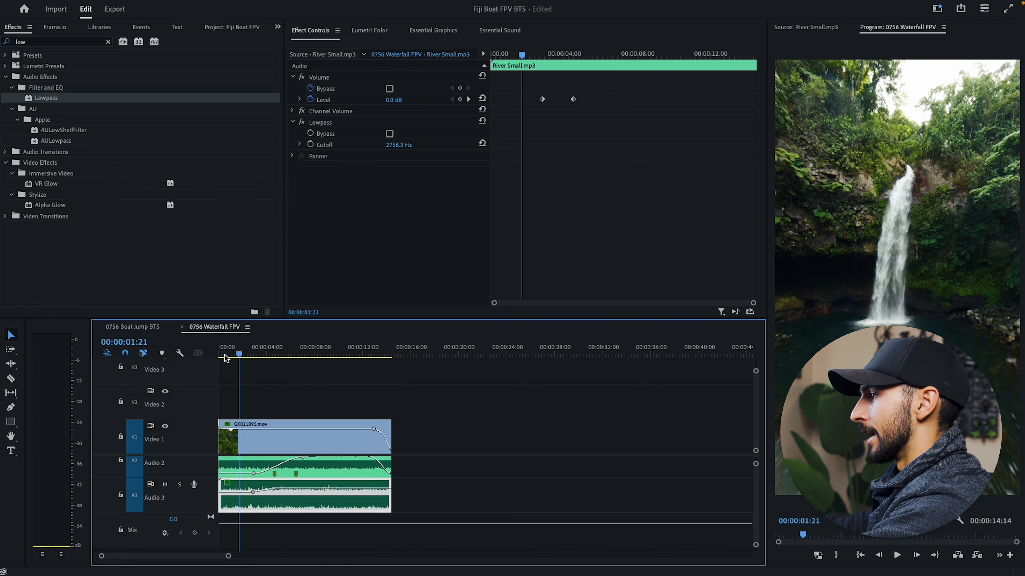
drag(243, 355, 216, 356)
click(414, 401)
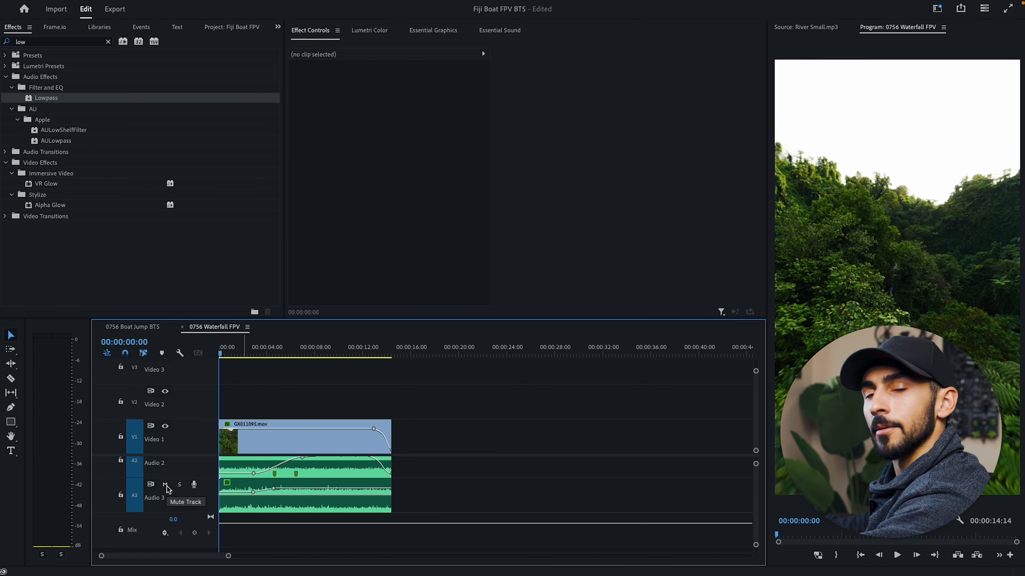
key(space)
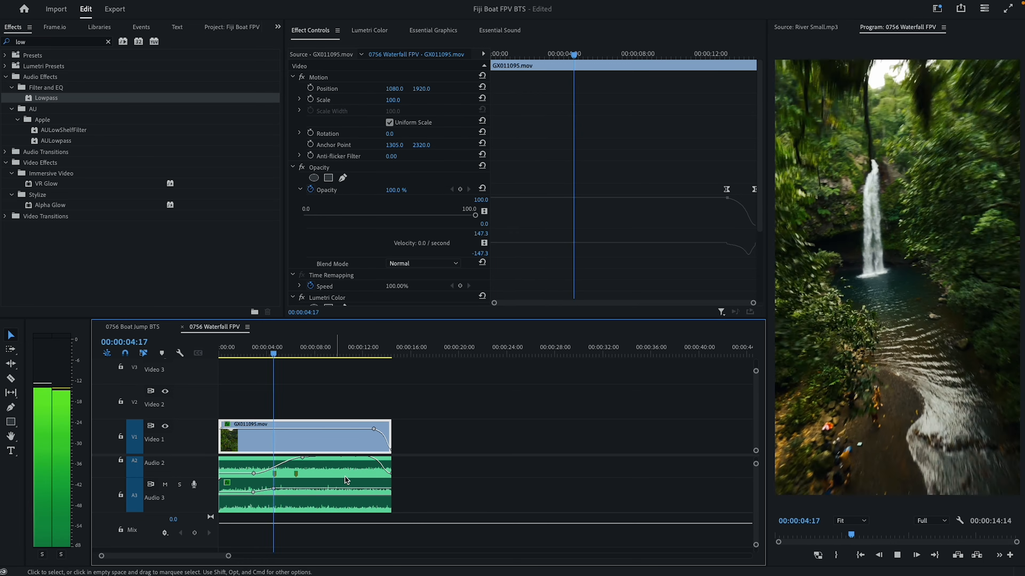
scroll(363, 483, up, 2)
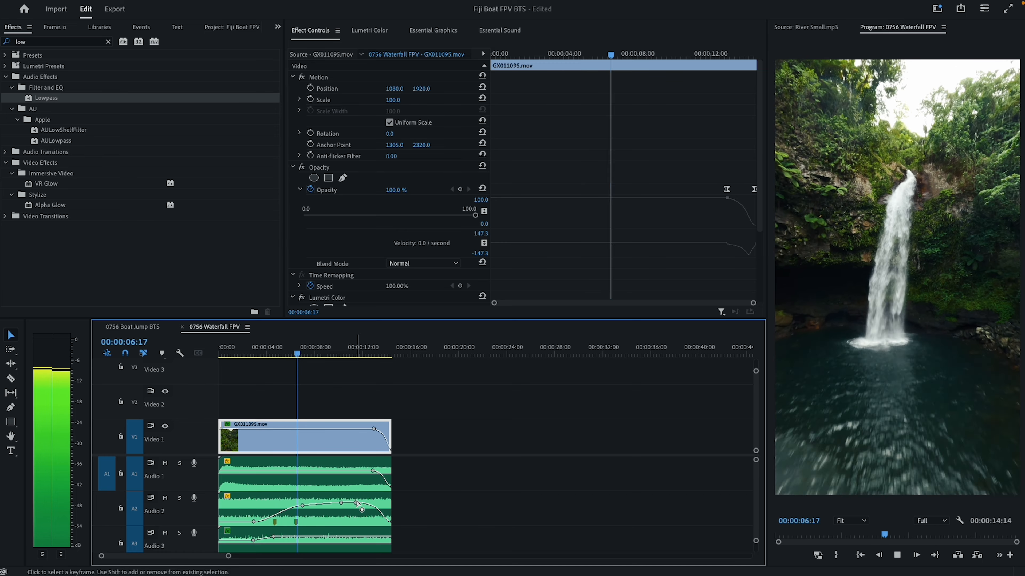
key(space)
Step: Add two level keyframes near the end of River Small.mp3 and lower the last one to fade the river out
scroll(375, 505, down, 1)
scroll(375, 523, down, 3)
key(p)
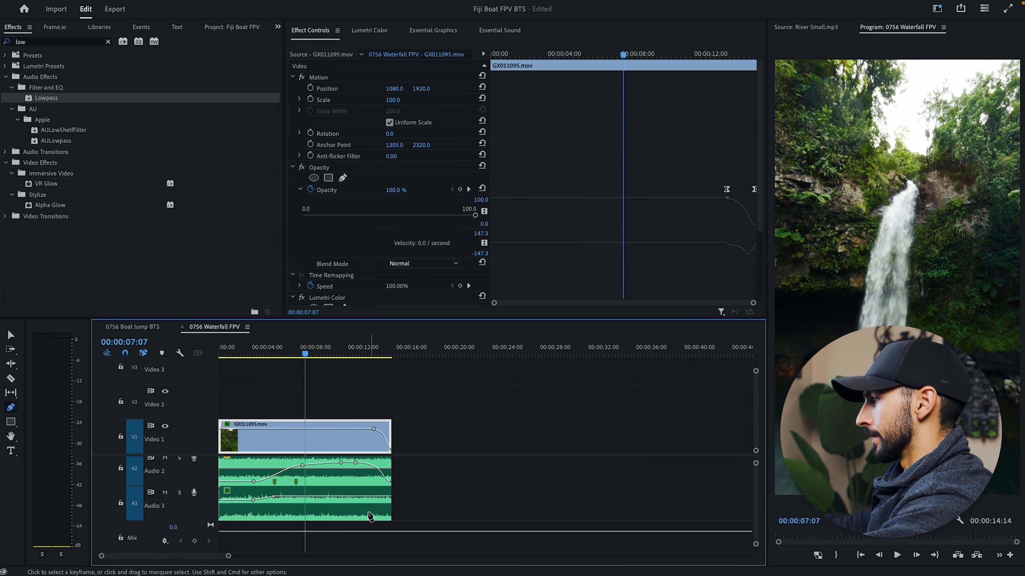
click(364, 497)
drag(389, 497, 390, 516)
key(v)
Step: Set the last two River Small.mp3 level keyframes to Bezier, expand the Level graph and play back the ending
click(702, 91)
right_click(713, 99)
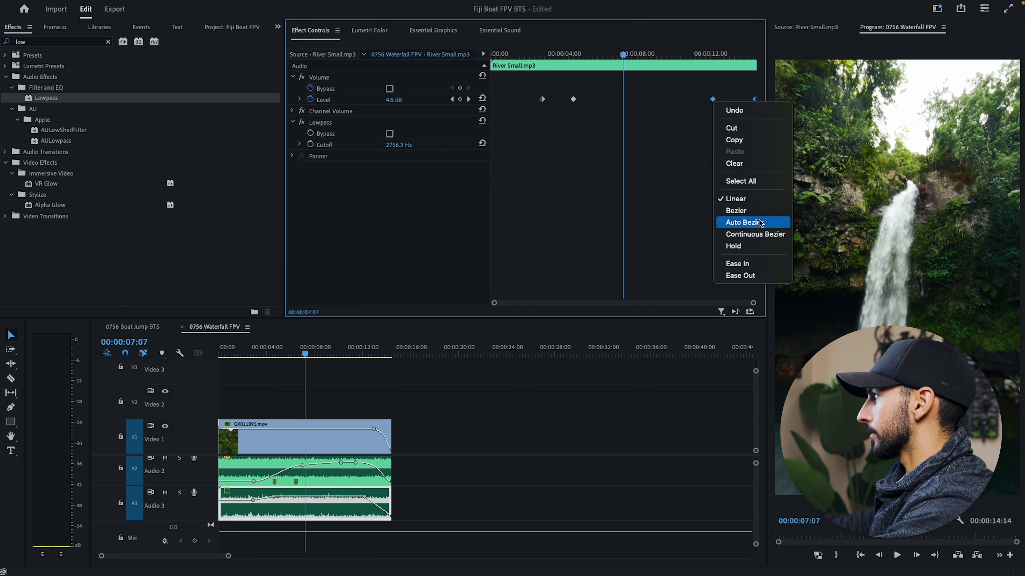
click(728, 202)
click(299, 99)
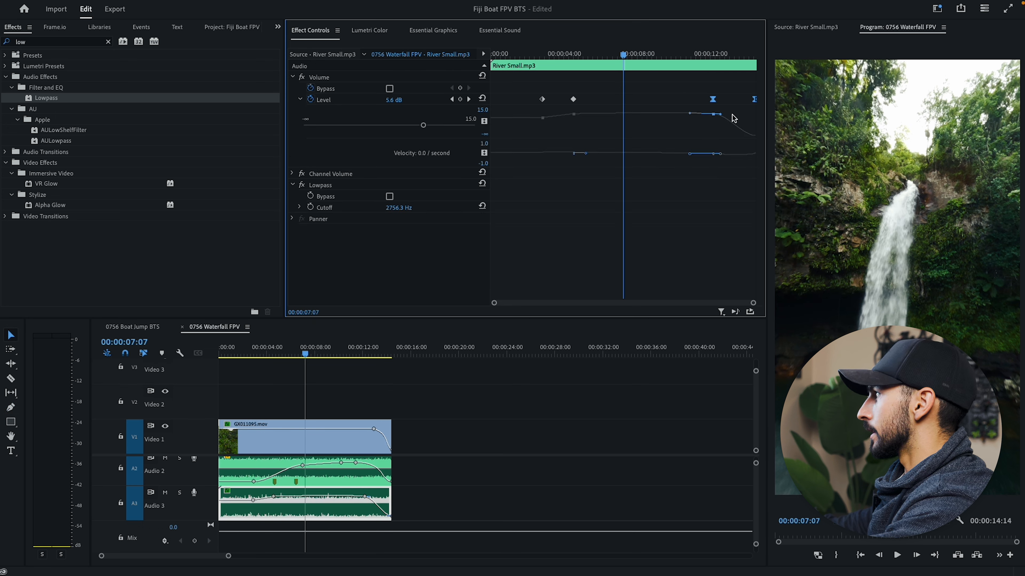
key(space)
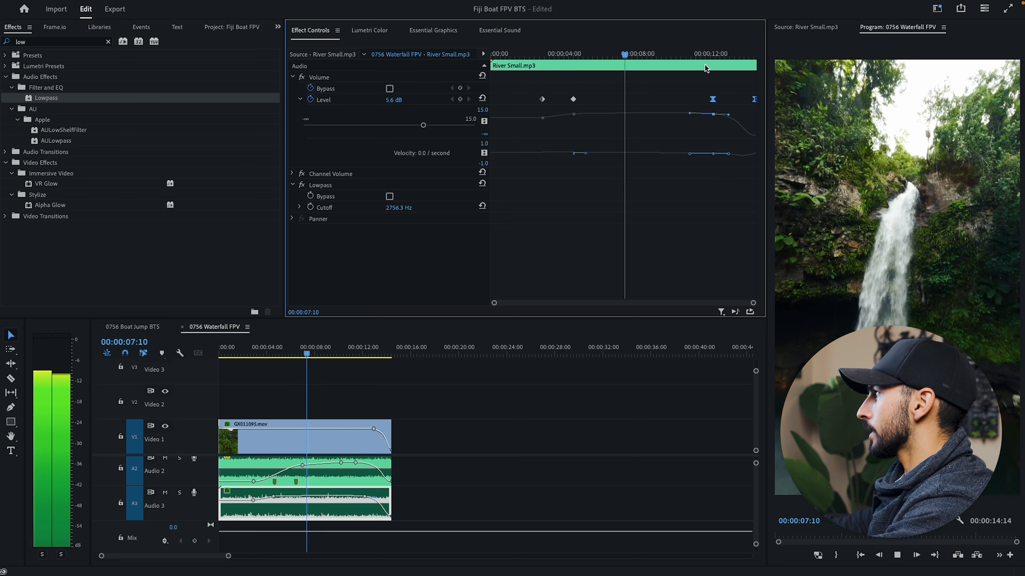
click(697, 53)
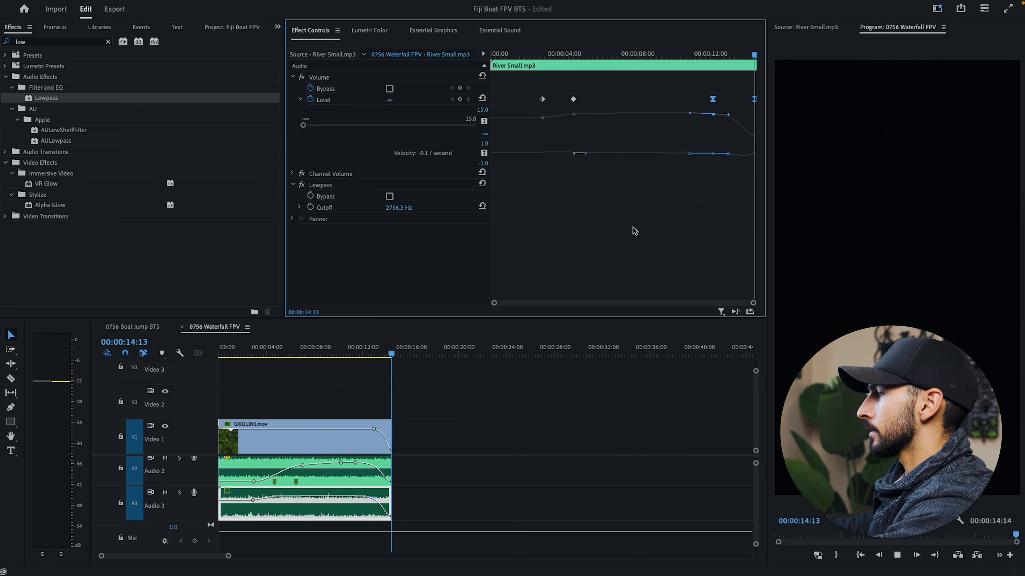
click(407, 381)
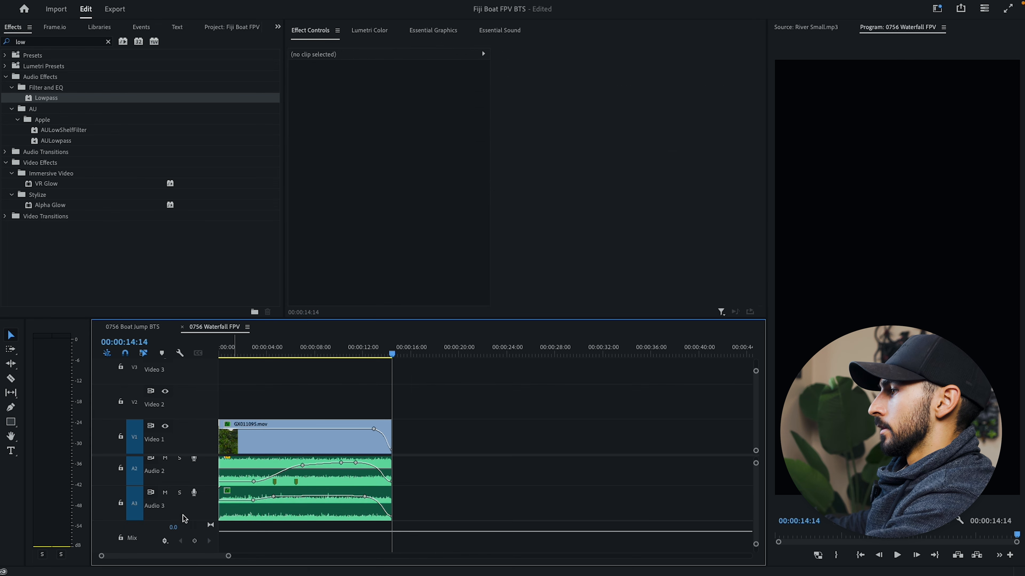
Step: Add three more audio tracks below Audio 3
right_click(214, 467)
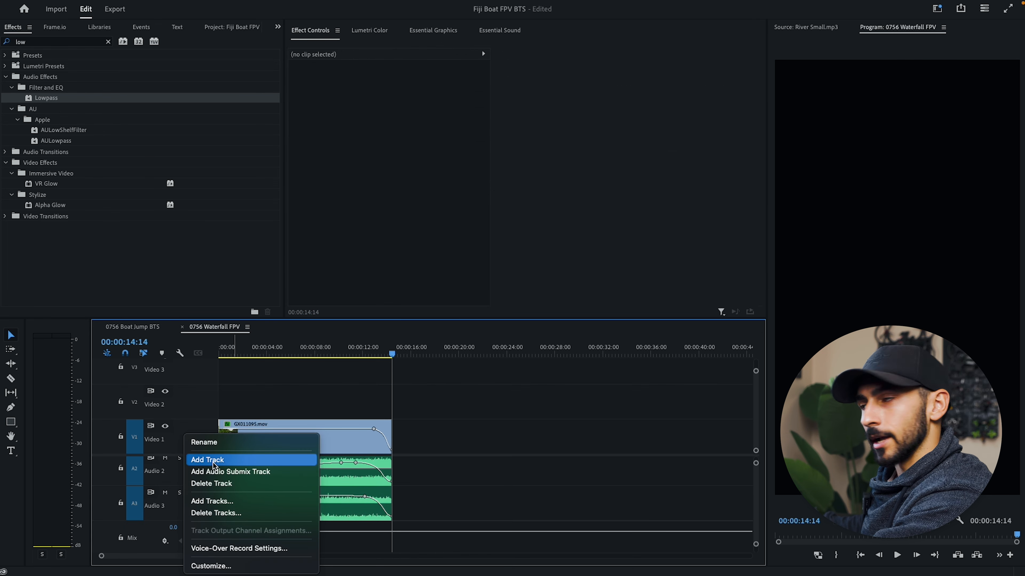
click(165, 506)
right_click(174, 508)
click(201, 461)
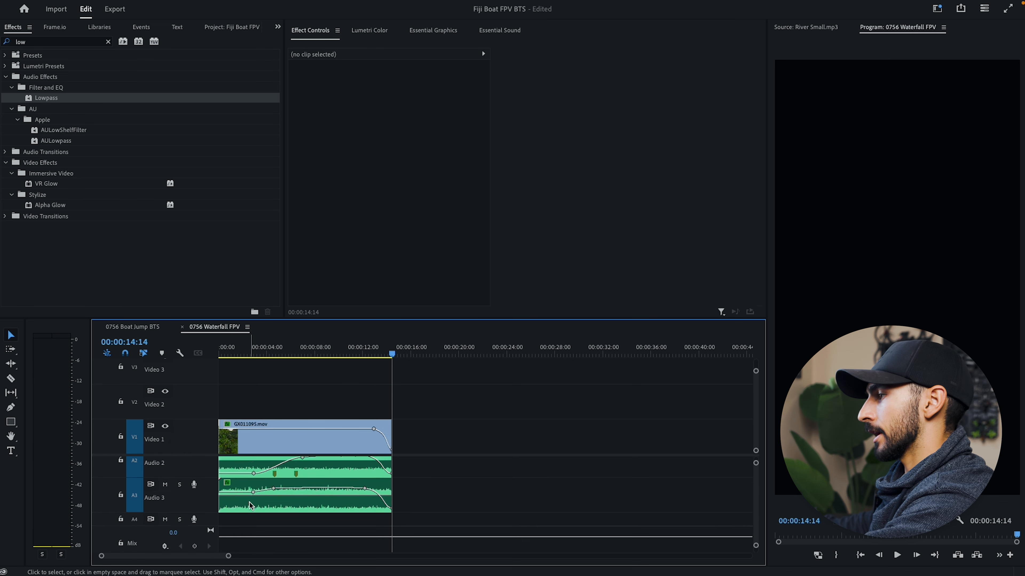
scroll(200, 487, down, 1)
right_click(181, 489)
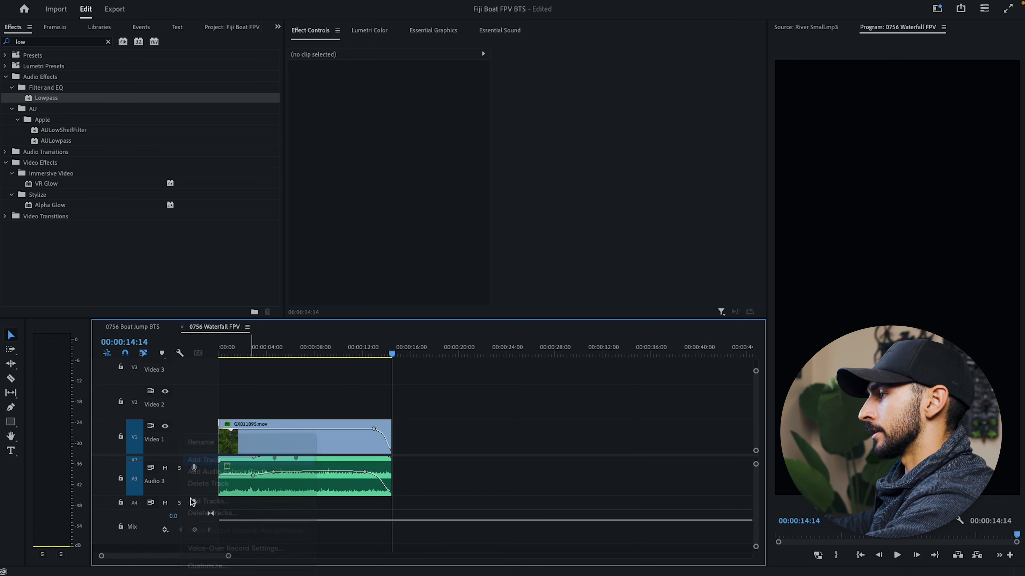
click(190, 460)
right_click(180, 479)
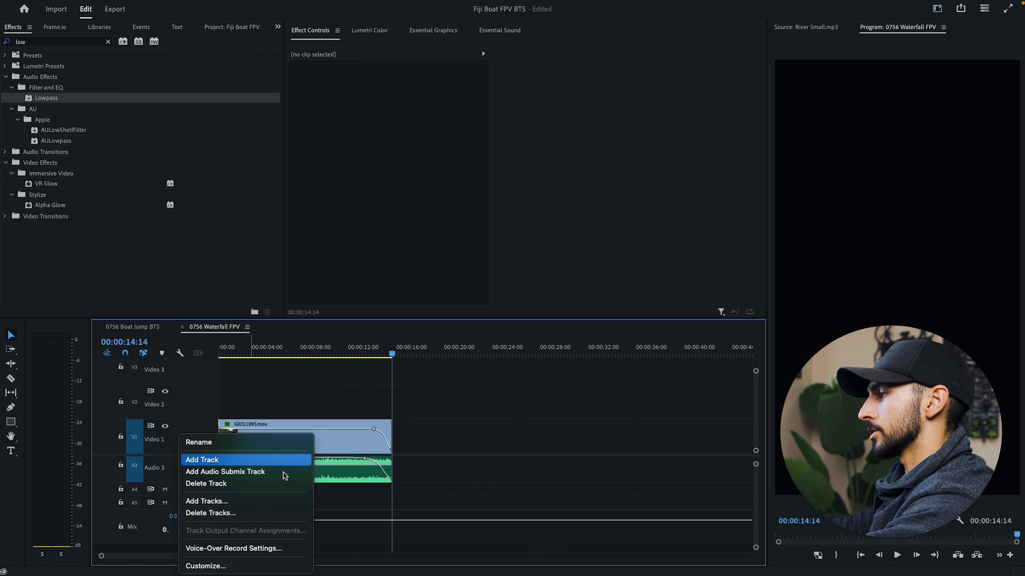
click(190, 458)
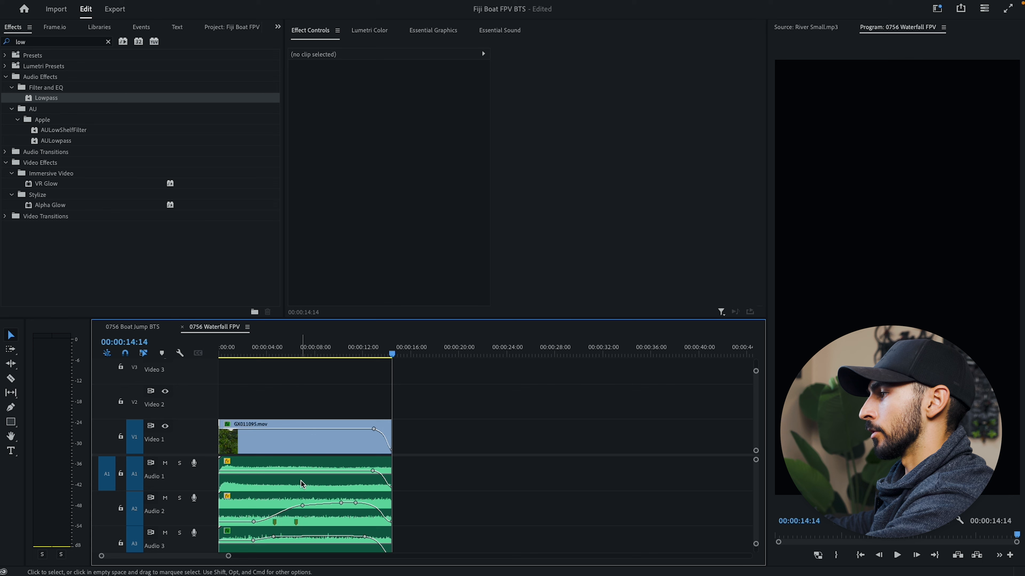
Step: Expand all timeline tracks and enlarge the audio track area by moving its divider with the video tracks upward
click(180, 354)
click(224, 292)
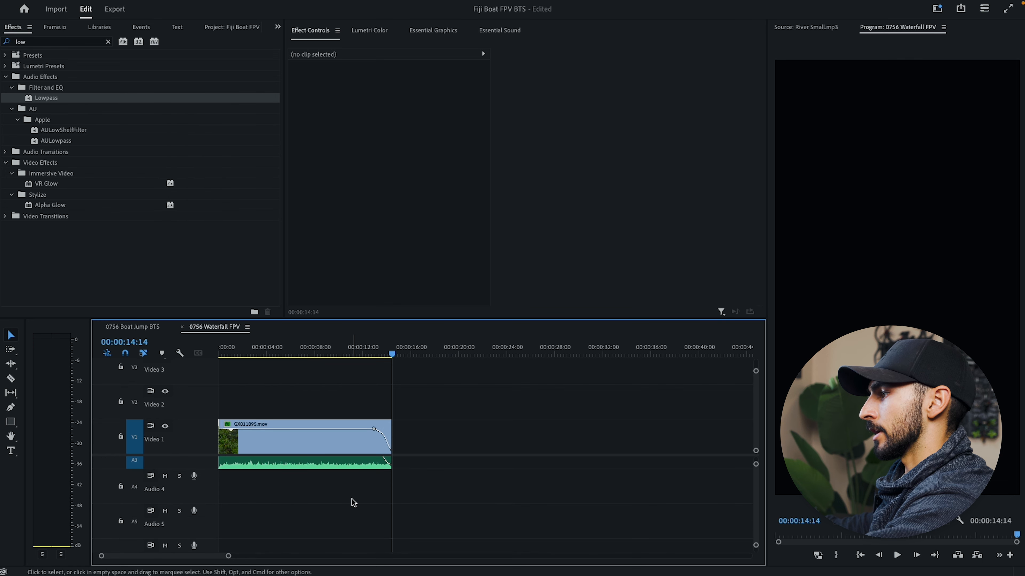
scroll(343, 504, down, 5)
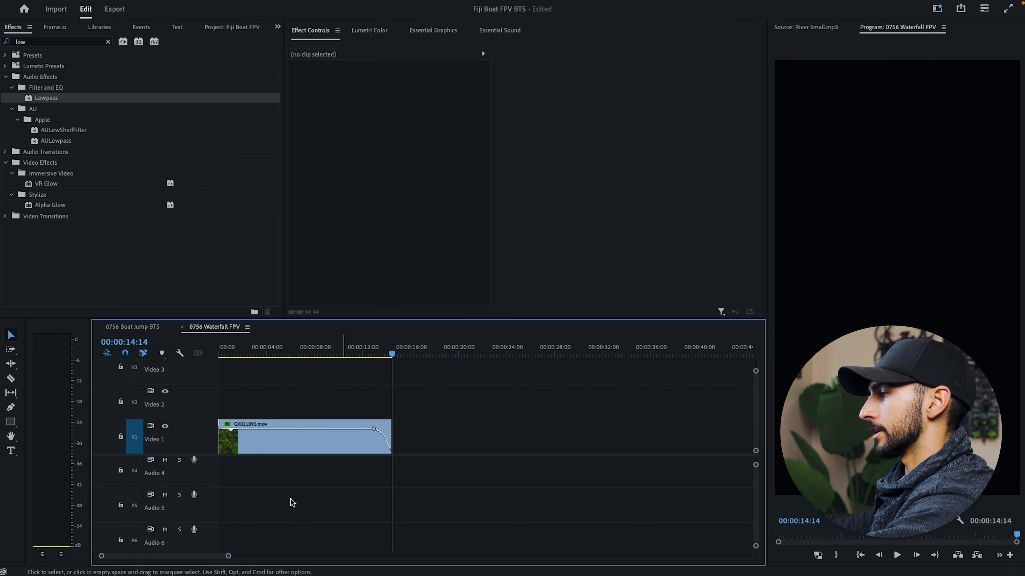
scroll(189, 450, up, 1)
drag(179, 455, 186, 403)
Step: Play back the whole sequence from the start to review the layered nature sounds, and bring the audio layers back into view
drag(263, 349, 164, 348)
key(space)
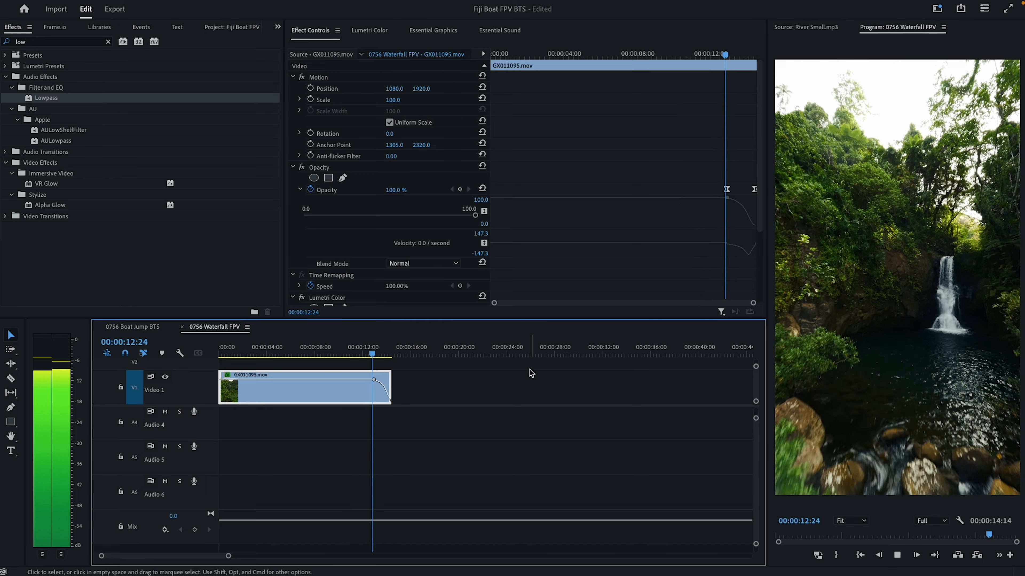
click(489, 424)
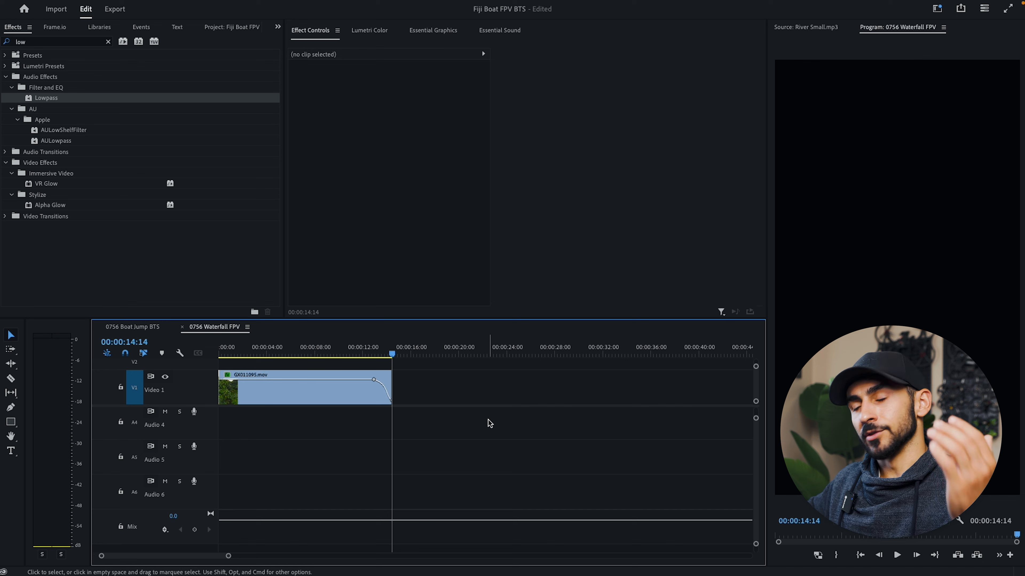
scroll(484, 423, up, 3)
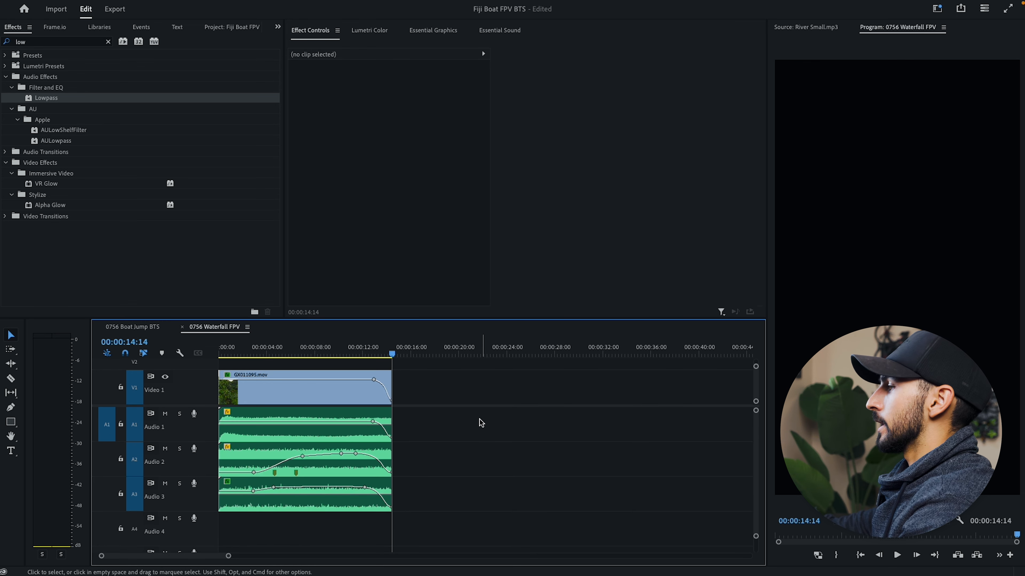
scroll(447, 386, up, 1)
scroll(328, 372, down, 1)
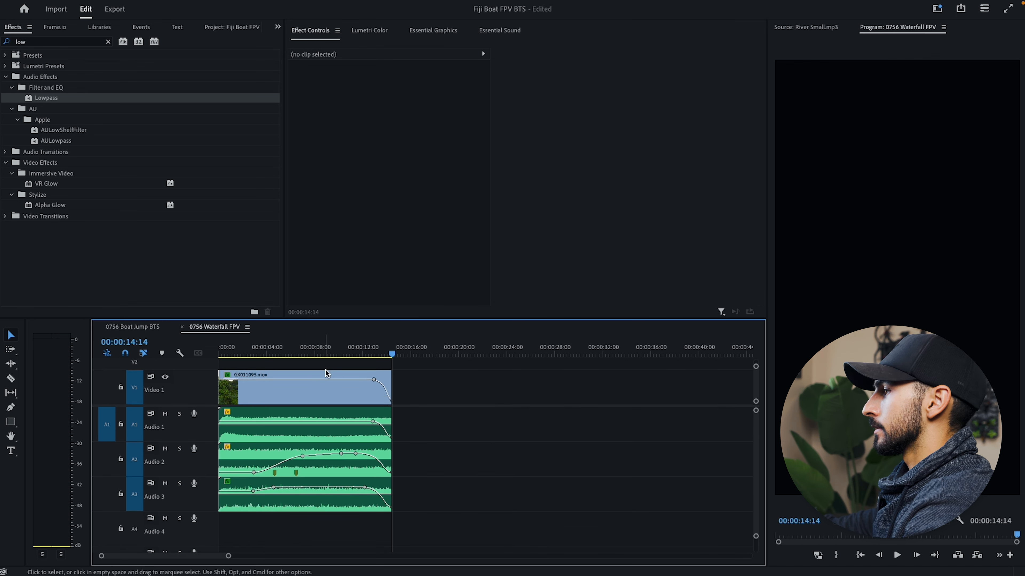
Step: Play back the waterfall sequence from the start in short stretches to review the sound layers, and return the playhead to the start
key(Home)
click(560, 391)
key(space)
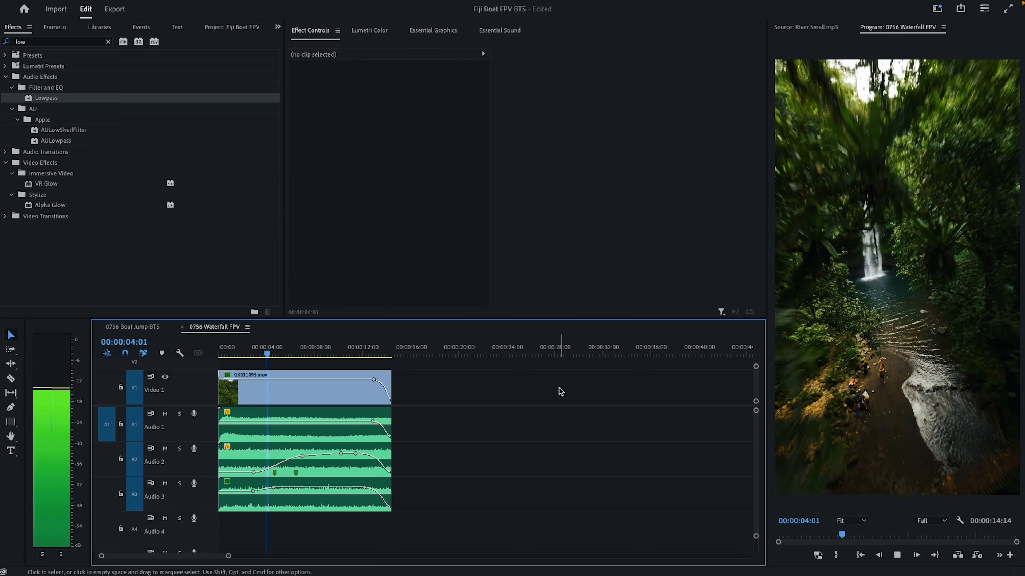
key(space)
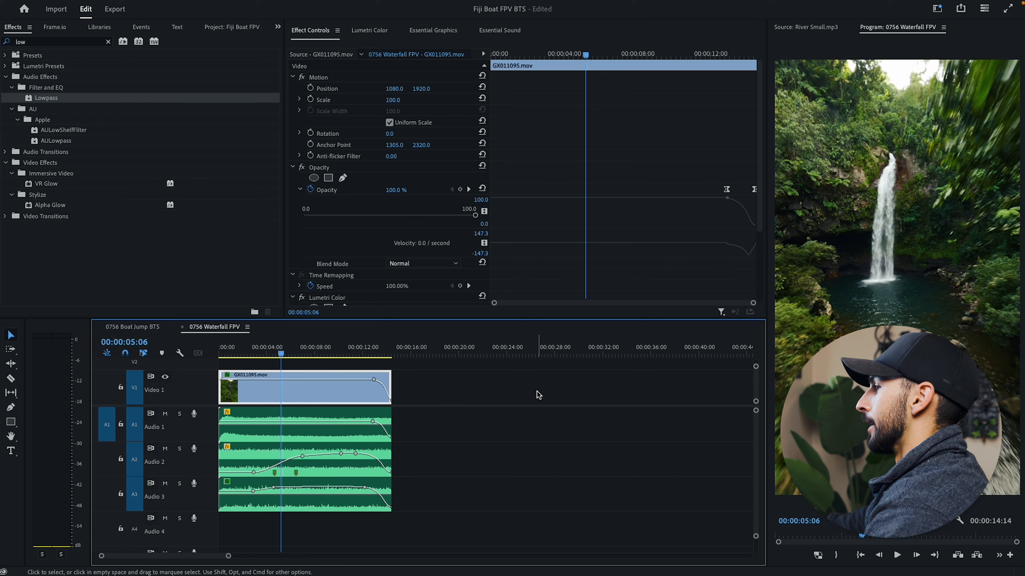
key(space)
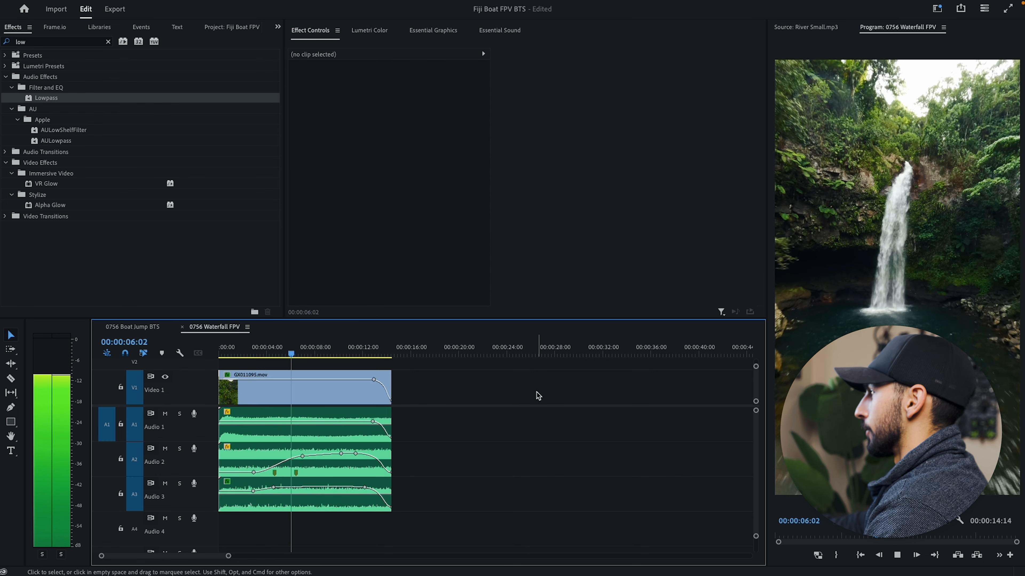
key(space)
click(581, 390)
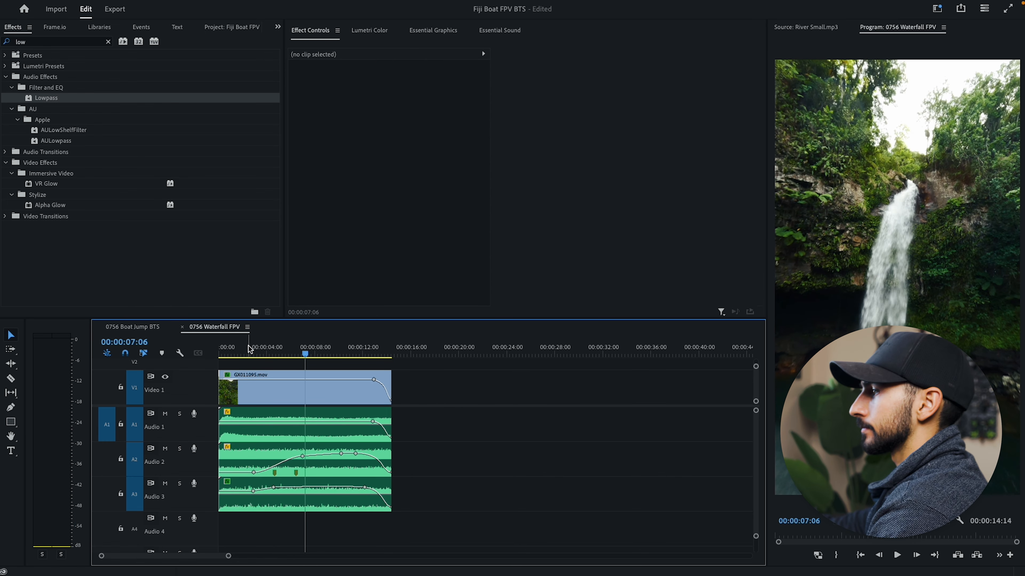
key(Home)
click(484, 403)
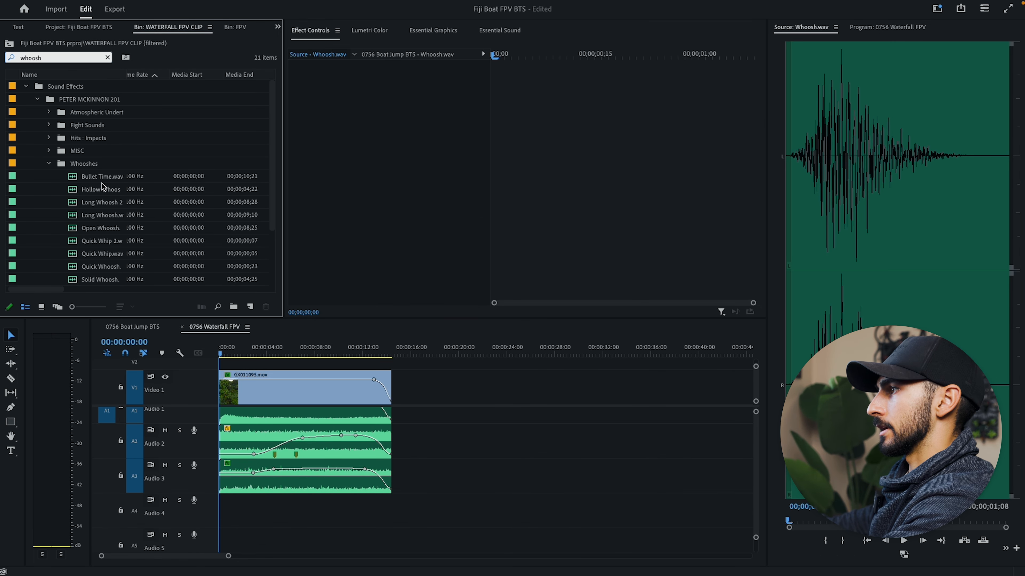
Step: Collapse the Whooshes folder, add Whoosh.wav to Audio 4 and move it to the first marker, at about 00:00:04:19
click(49, 164)
click(49, 163)
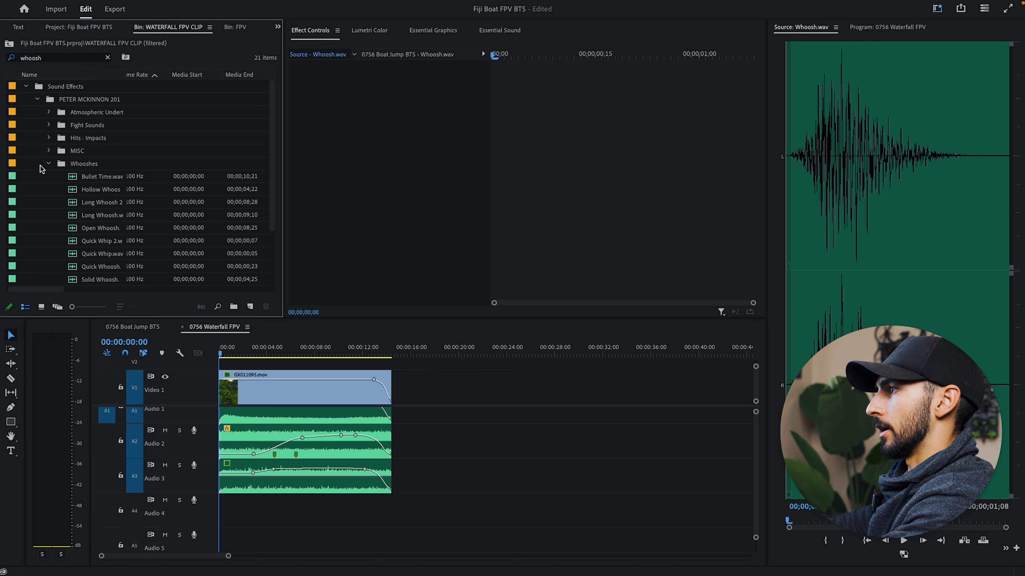
click(48, 164)
click(75, 177)
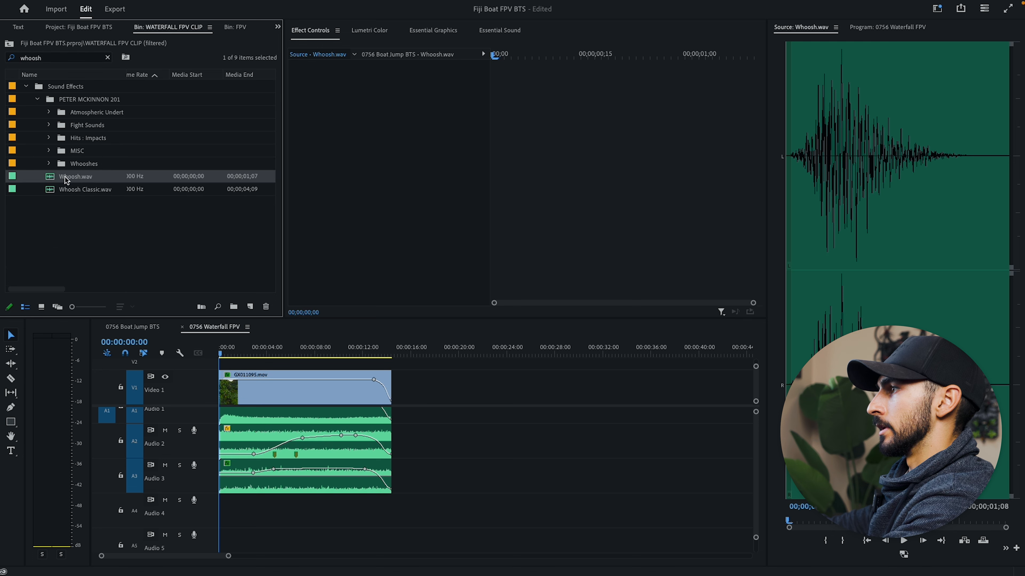
drag(181, 196, 280, 506)
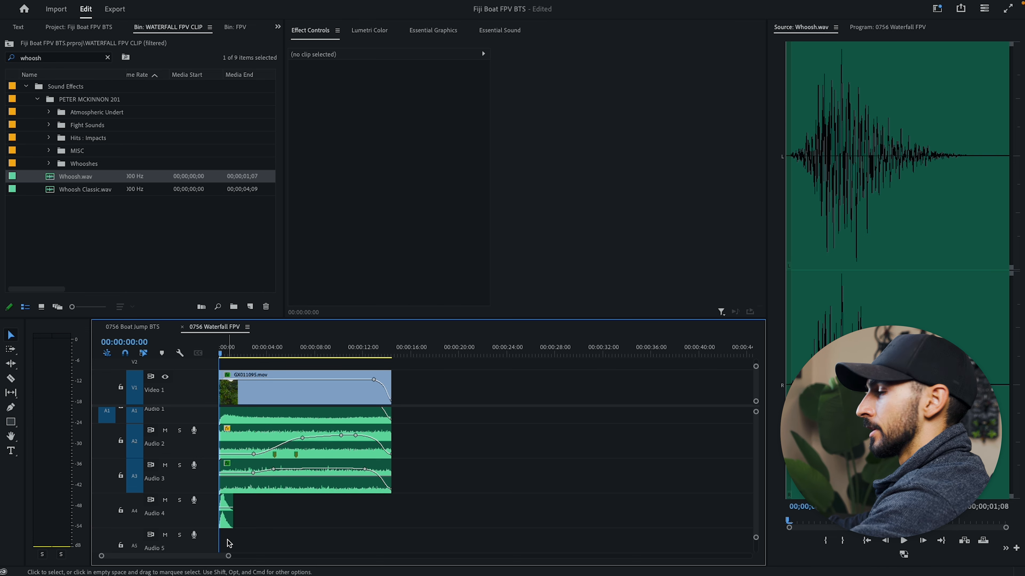
drag(229, 556, 194, 557)
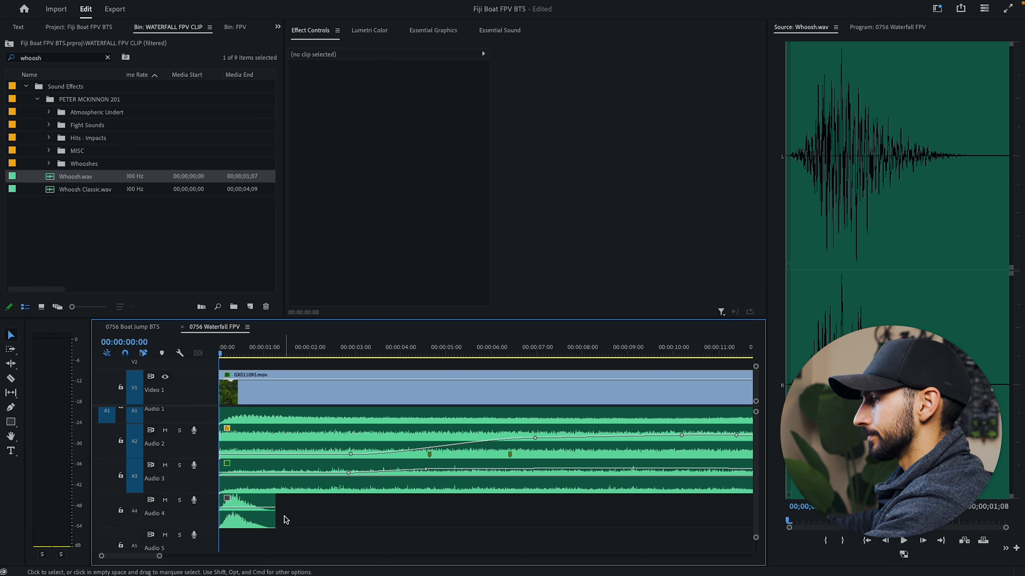
drag(239, 504, 448, 504)
Step: Play back the opening seconds of the sequence and park the playhead at 00:00:03:01
key(space)
key(space)
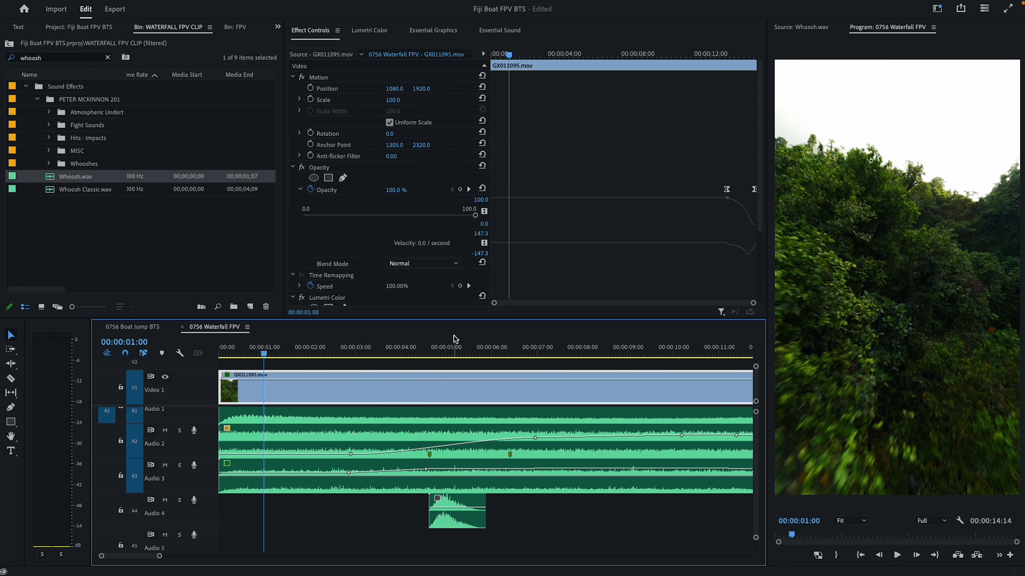
key(space)
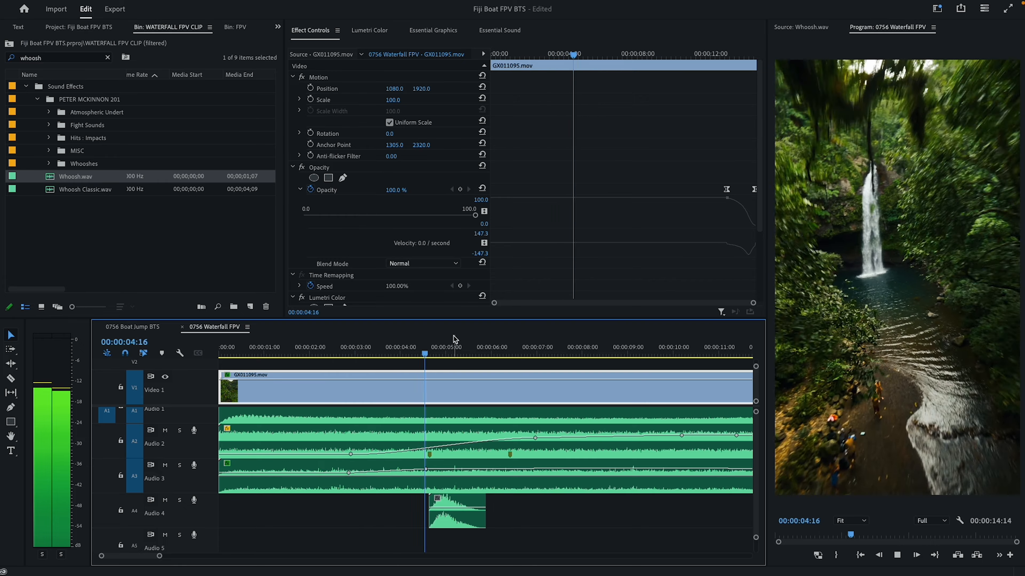
drag(321, 353, 265, 356)
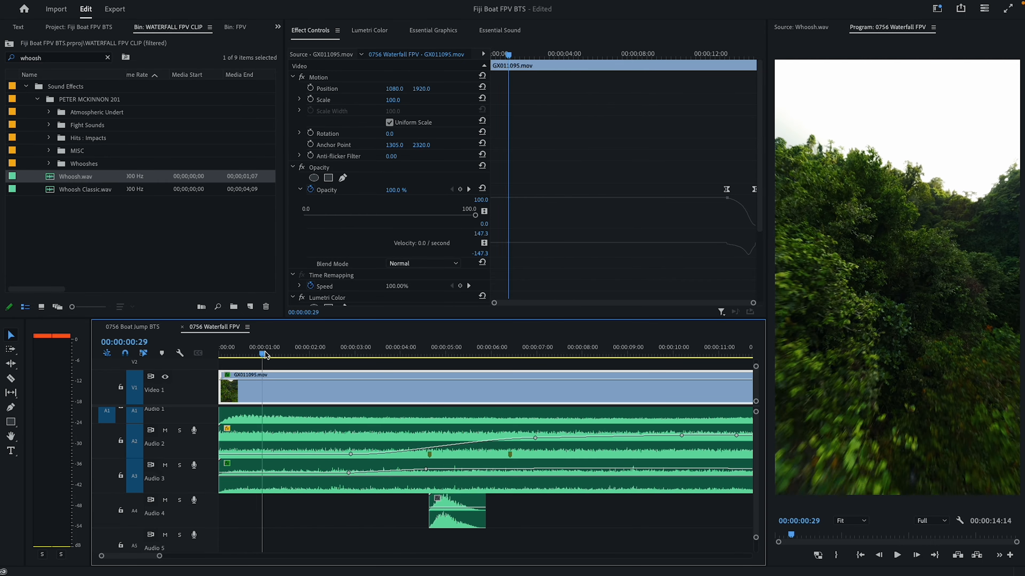
key(space)
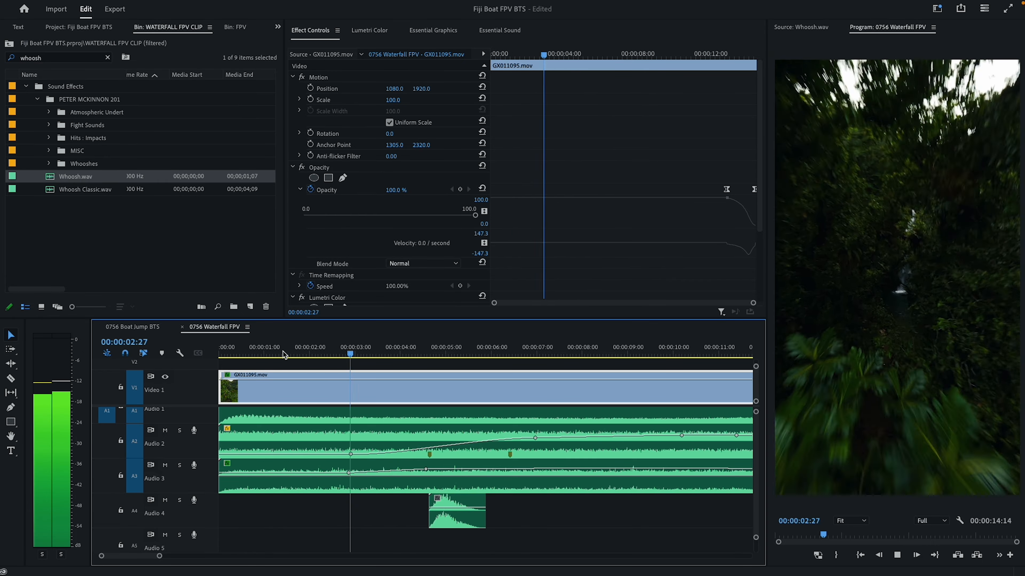
key(space)
drag(350, 355, 356, 355)
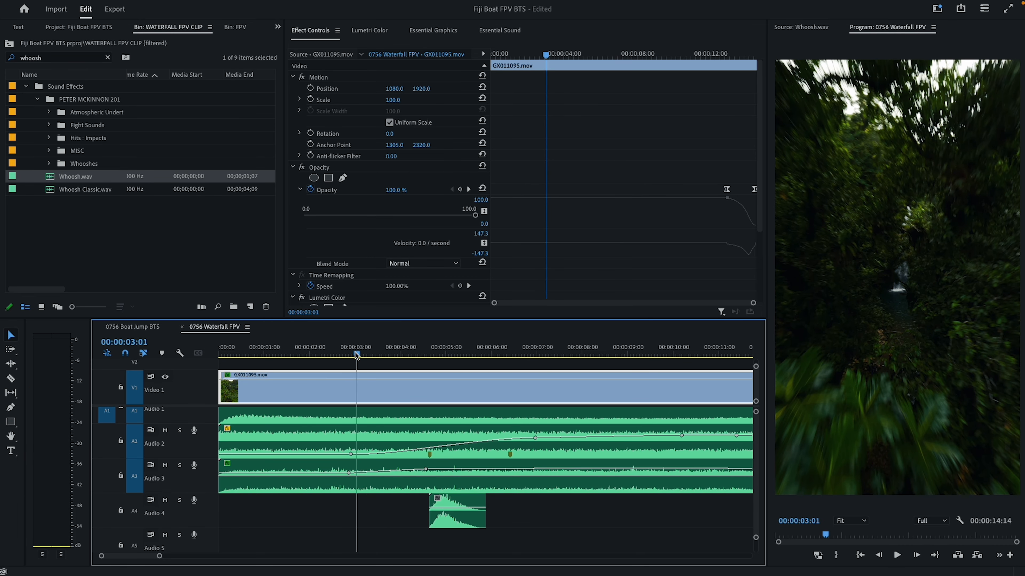
Step: Mute Audio 1 to 3, lengthen Whoosh.wav to about 2.4 seconds with Rate Stretch and move its start to about 00:00:02:17
scroll(224, 459, up, 2)
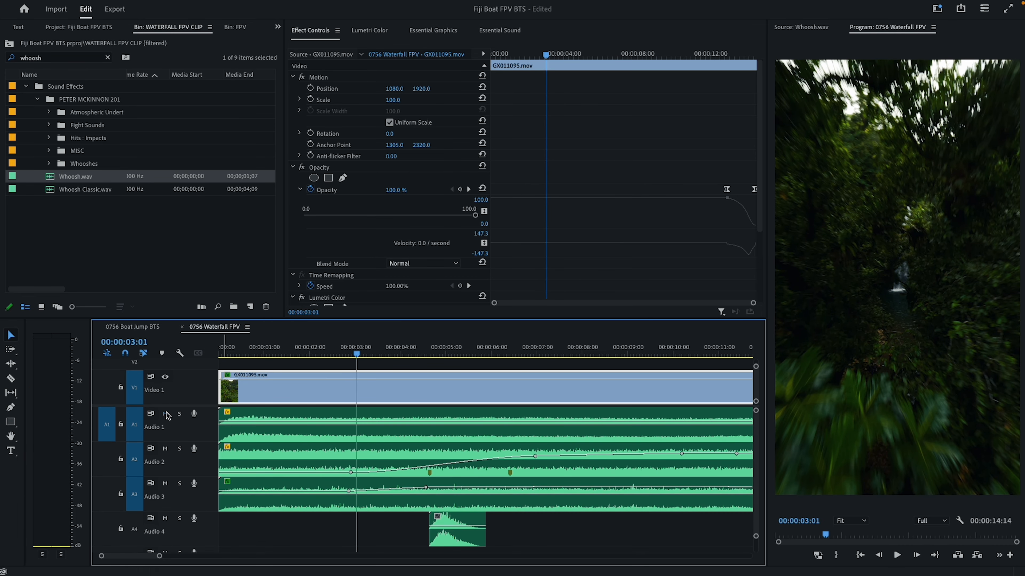
mouse_move(460, 525)
mouse_down()
mouse_move(372, 527)
mouse_move(452, 542)
mouse_up()
key(r)
key(v)
drag(384, 518, 374, 517)
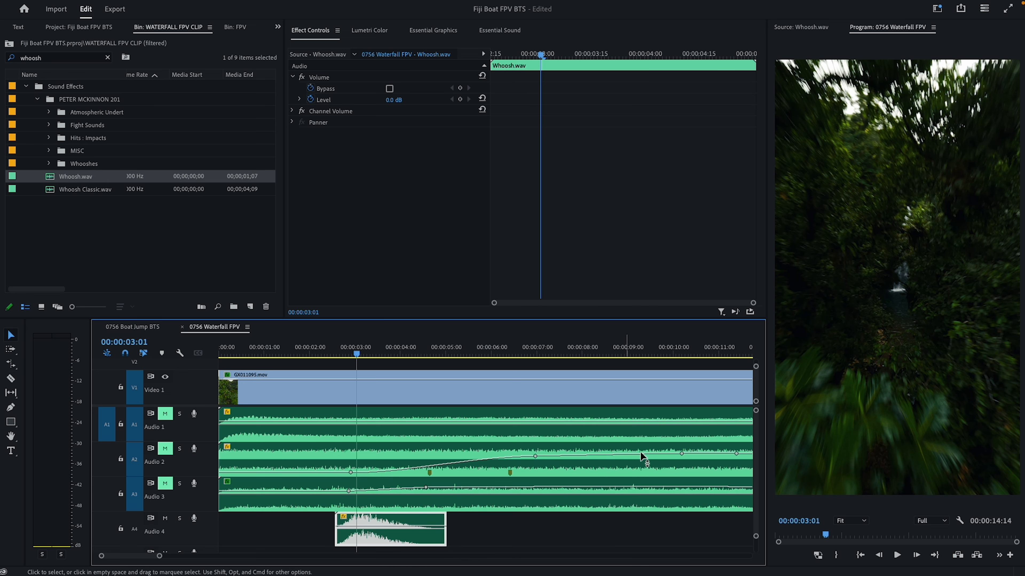
Step: Audition the stretched whoosh and extend its start to about 00:00:02:13 with the Rate Stretch tool
scroll(643, 457, down, 1)
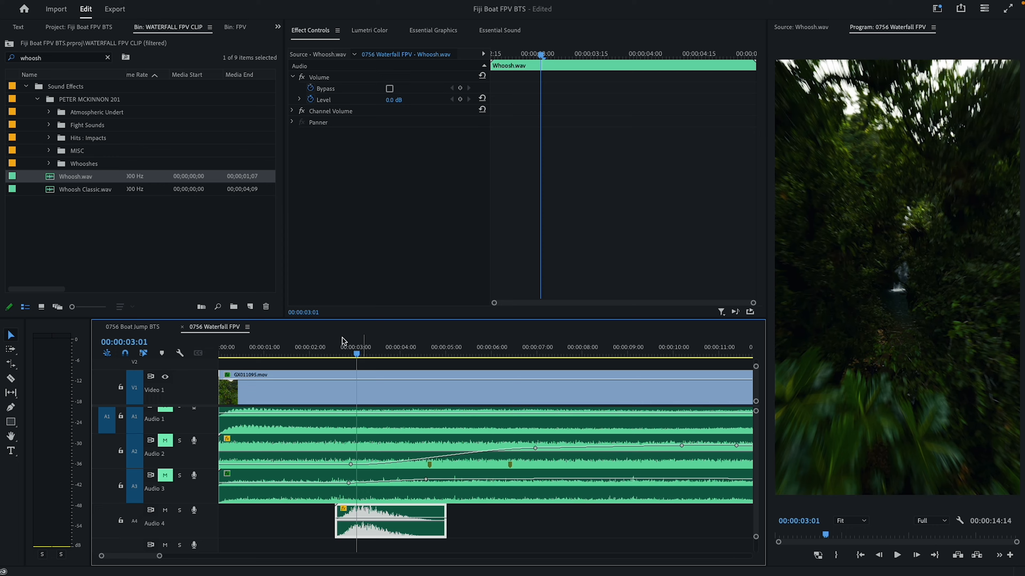
scroll(335, 351, down, 1)
click(316, 352)
key(space)
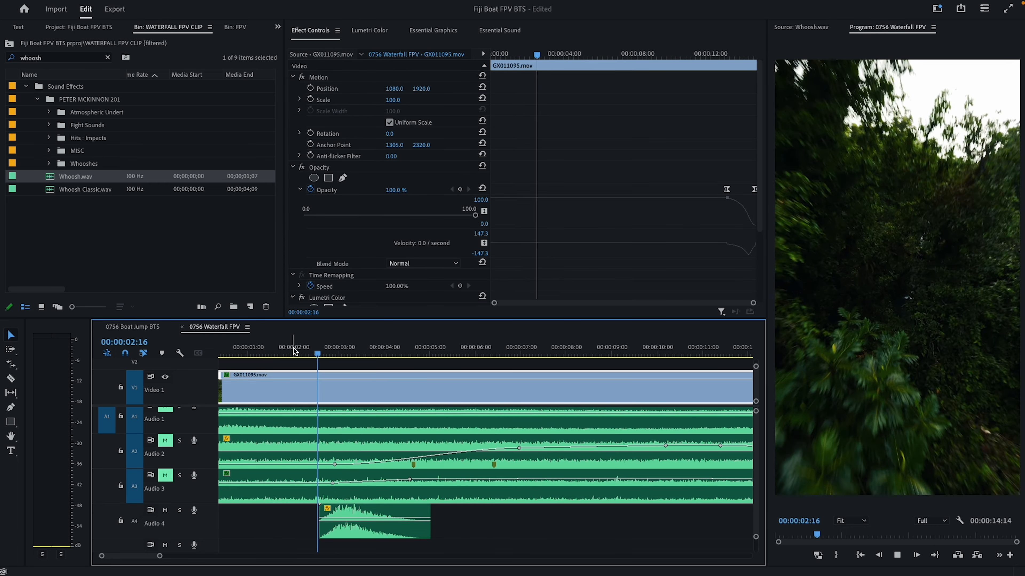
click(287, 354)
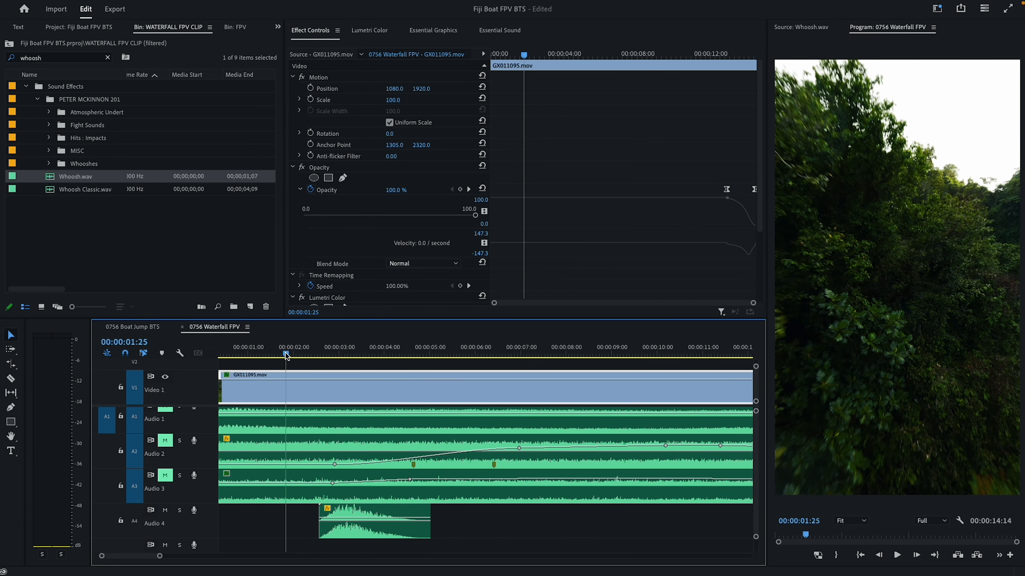
key(space)
key(r)
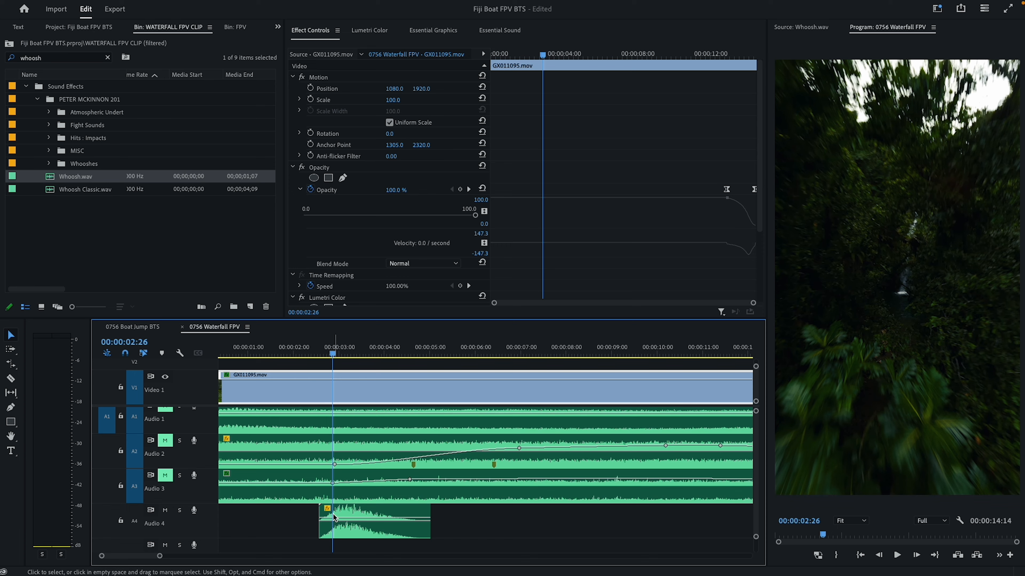
drag(310, 512, 305, 513)
key(v)
Step: Play back the lengthened whoosh repeatedly from just before its start to check its timing against the footage
click(279, 347)
key(d)
key(space)
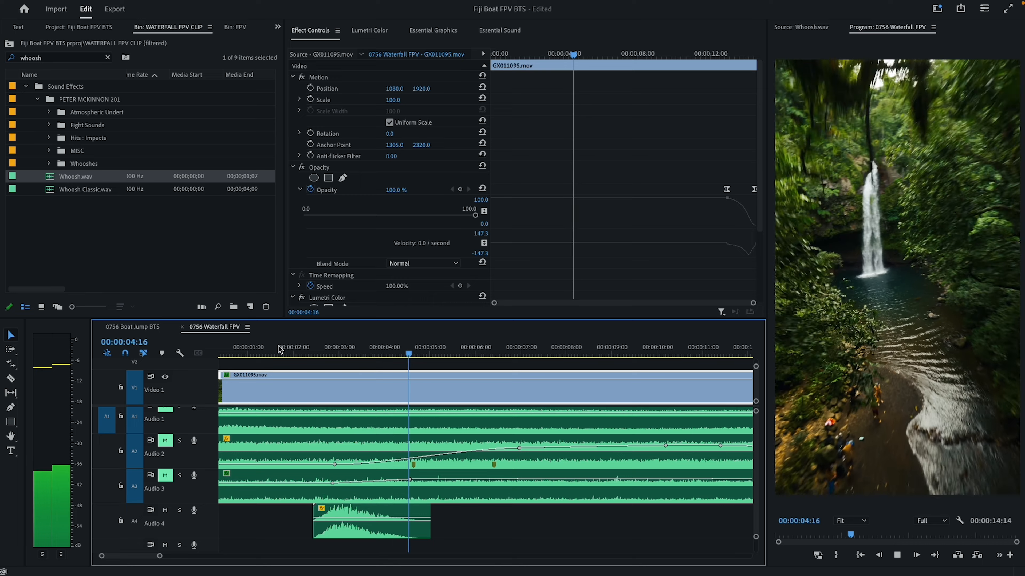
key(space)
click(308, 353)
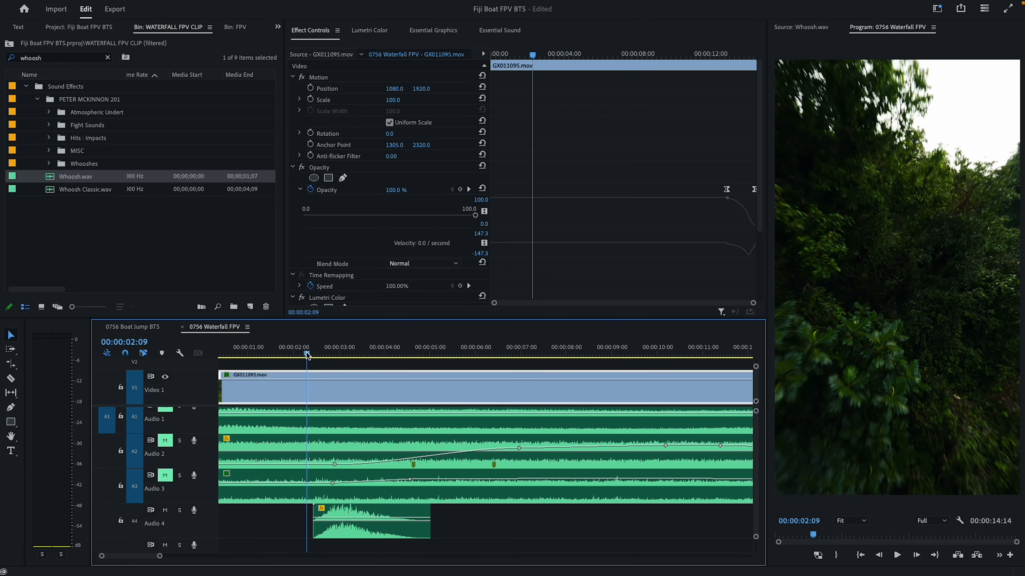
key(space)
key(space)
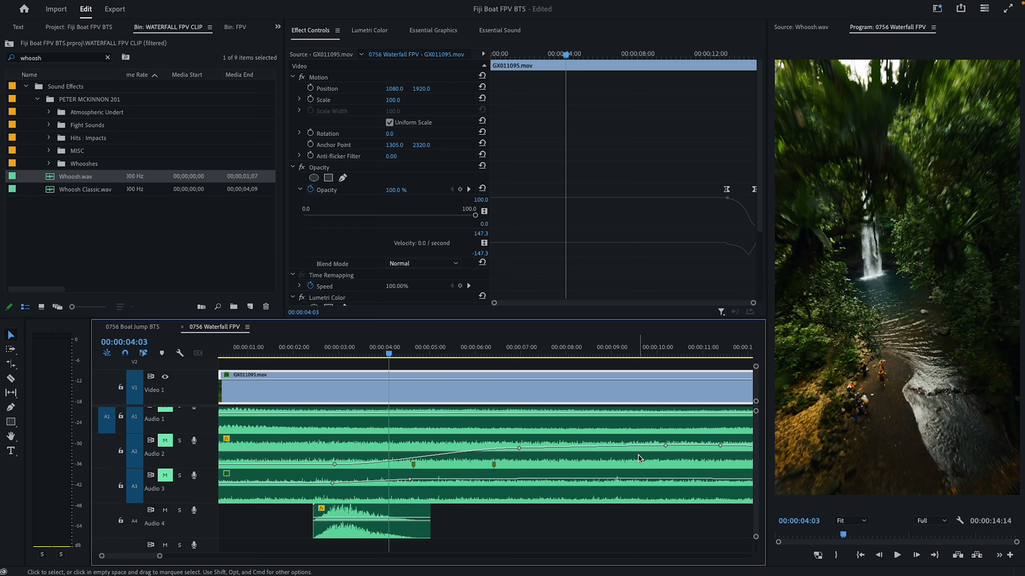
key(space)
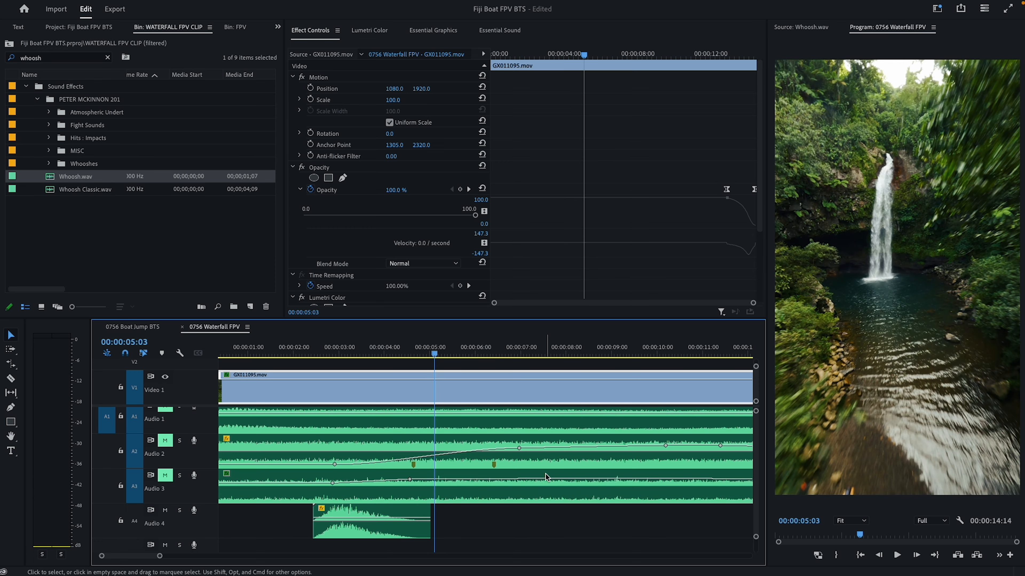
Step: Apply the Lowpass effect to Whoosh.wav on Audio 4 with a 3000 Hz cutoff and play back the filtered sound
drag(428, 358, 383, 358)
scroll(512, 494, down, 2)
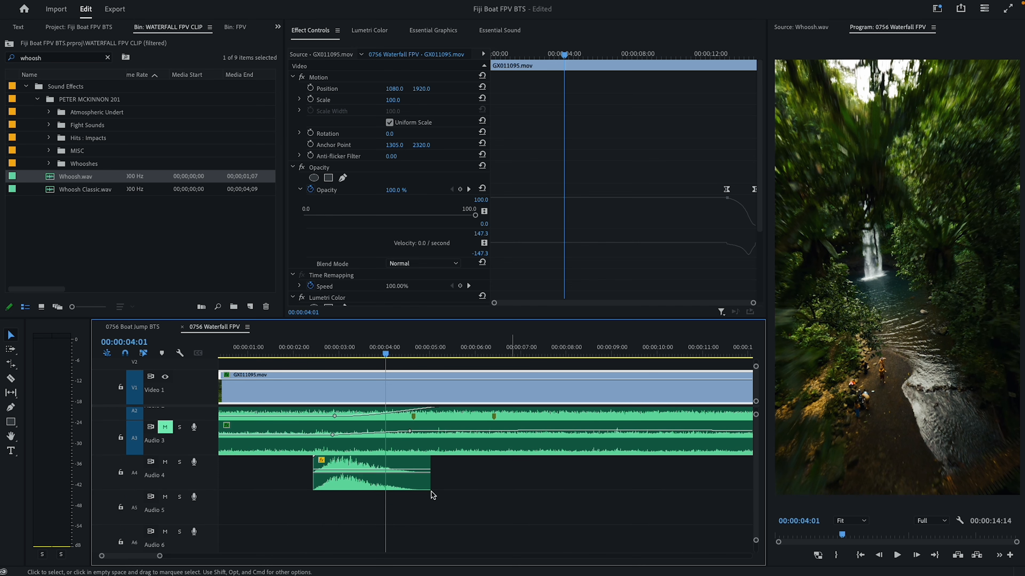
click(338, 482)
key(shift+7)
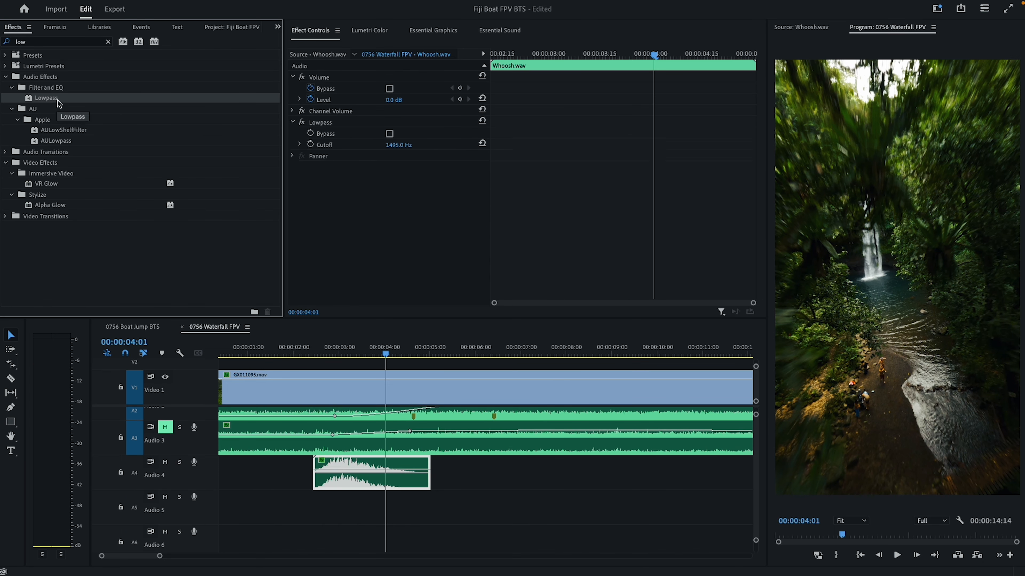
click(401, 146)
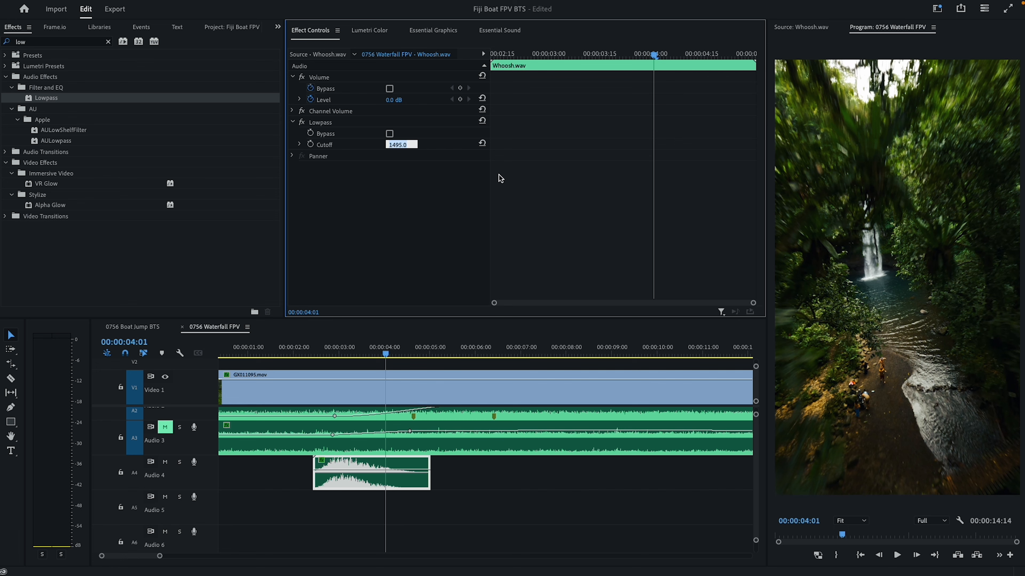
text(3000)
click(307, 354)
key(space)
key(space)
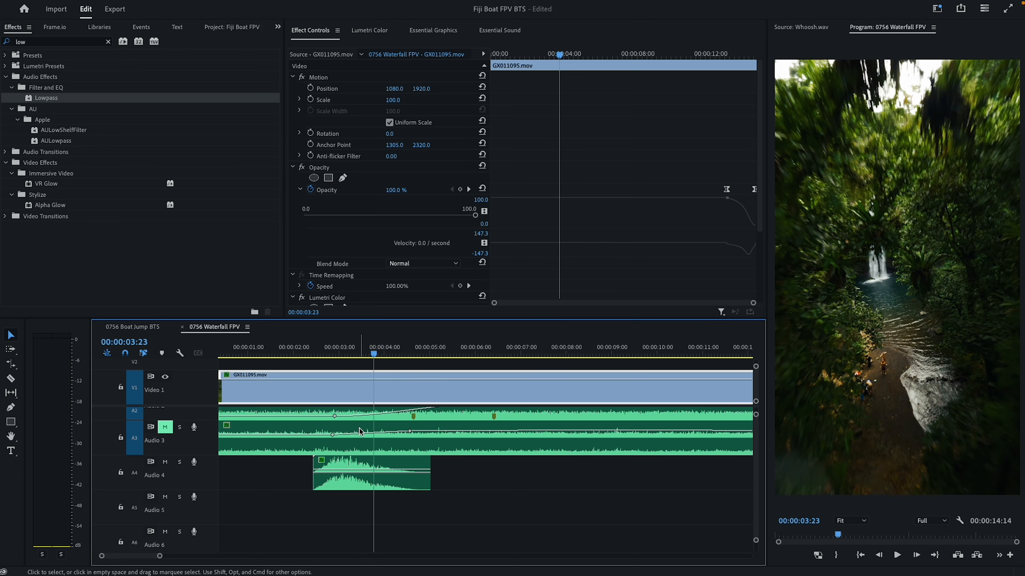
Step: Shift the Whoosh.wav clip slightly earlier on Audio 4 and play it back from 00:00:02:09
drag(338, 461, 333, 466)
click(298, 350)
key(space)
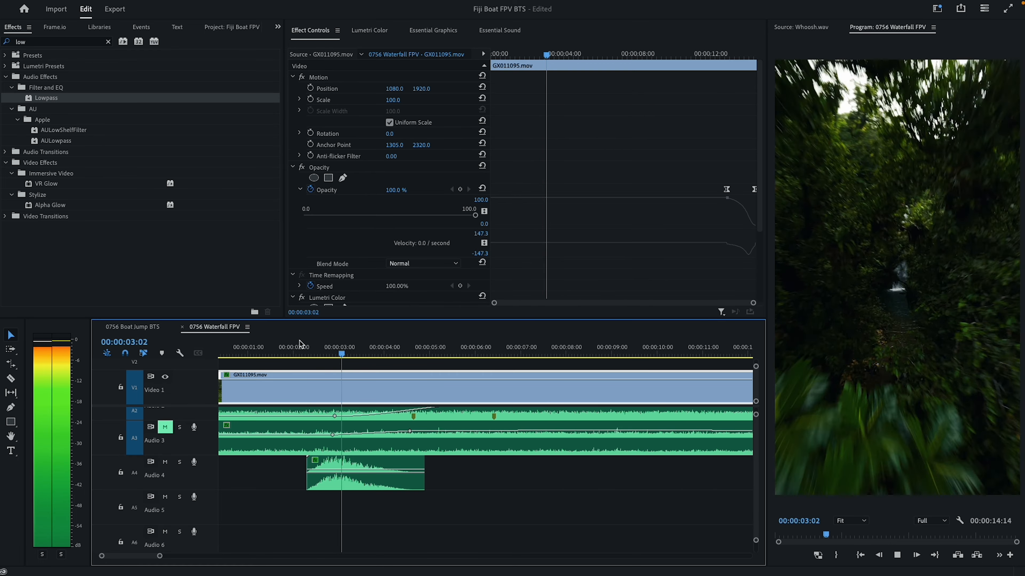
key(space)
click(228, 355)
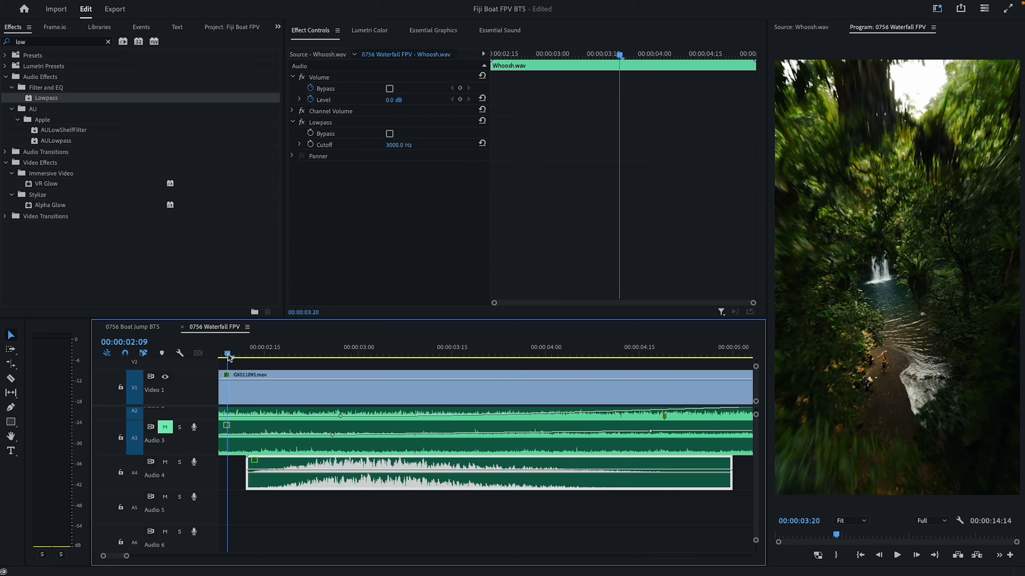
key(space)
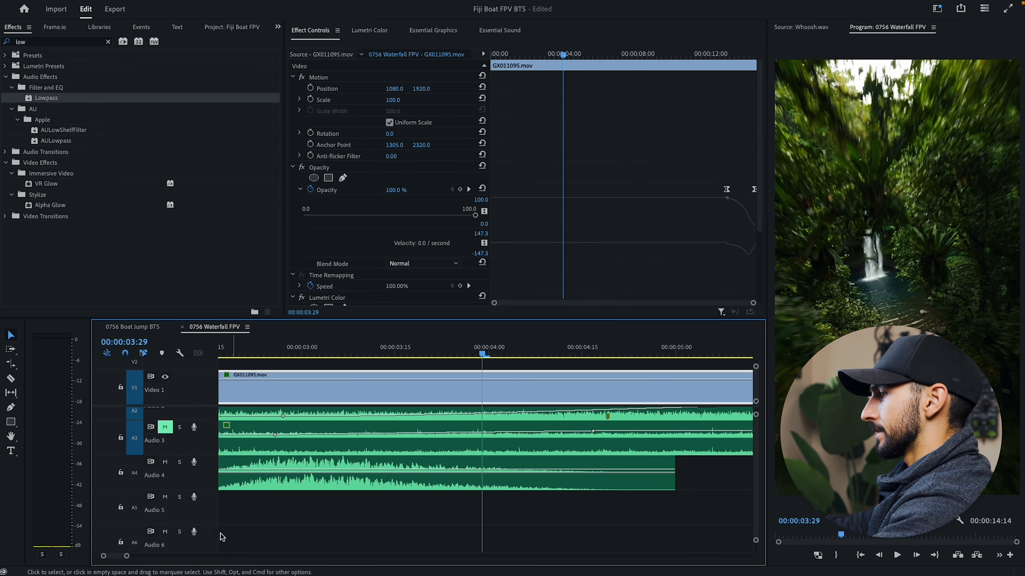
Step: Trim the end of the Whoosh.wav clip to about 00:00:04:24 and play it back from 00:00:02:01
drag(674, 484, 636, 485)
drag(128, 559, 149, 557)
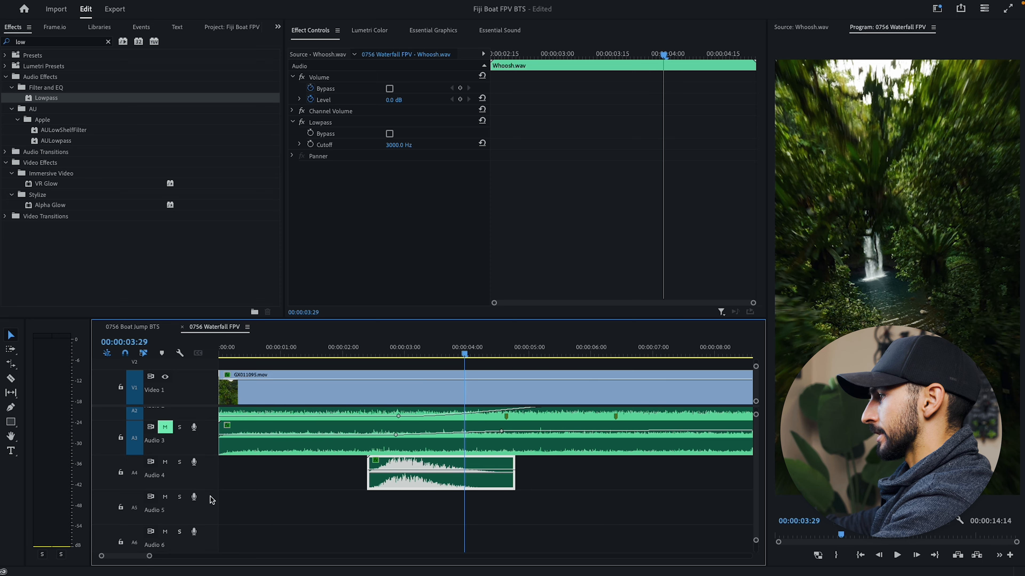
click(346, 355)
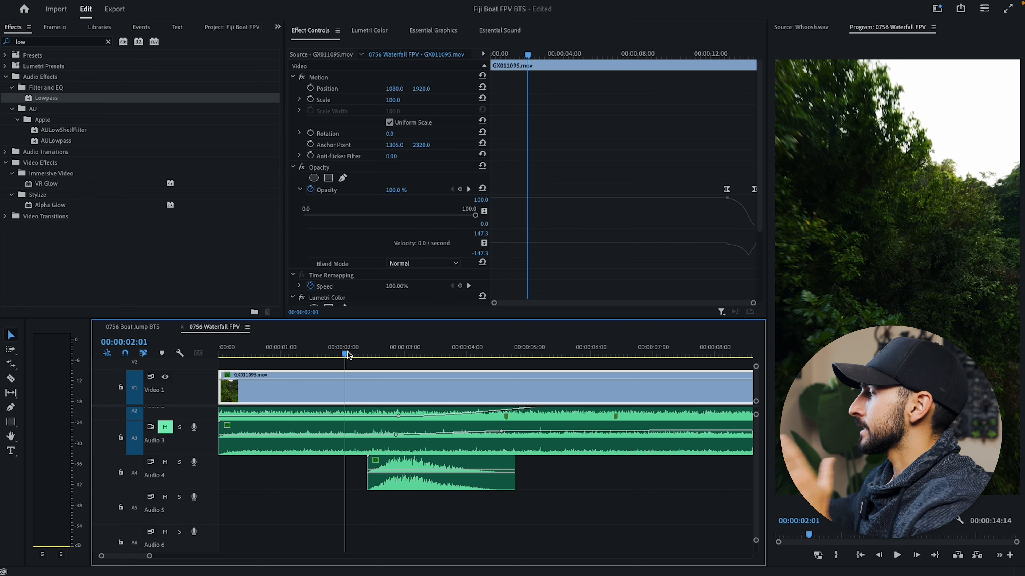
key(space)
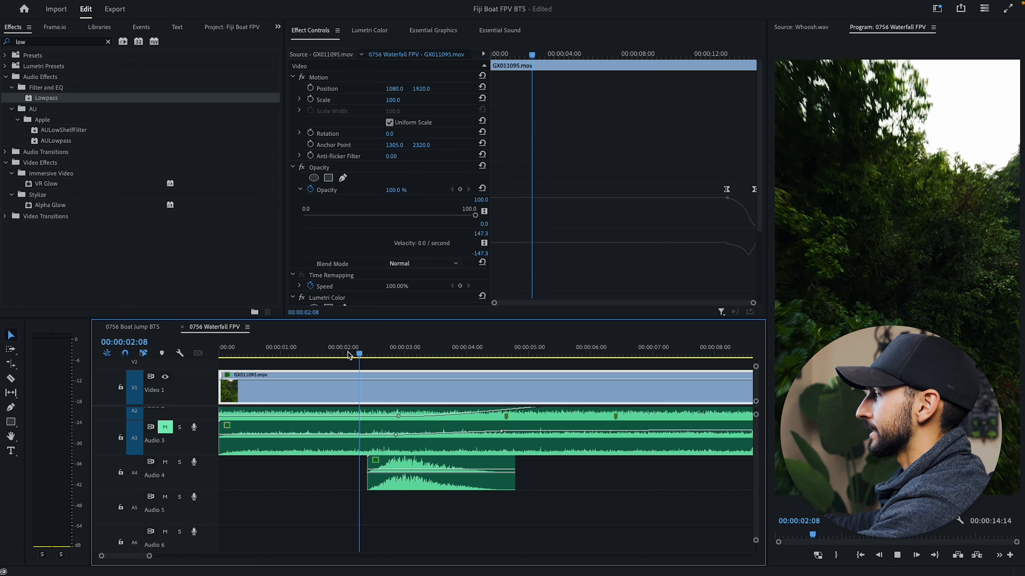
key(space)
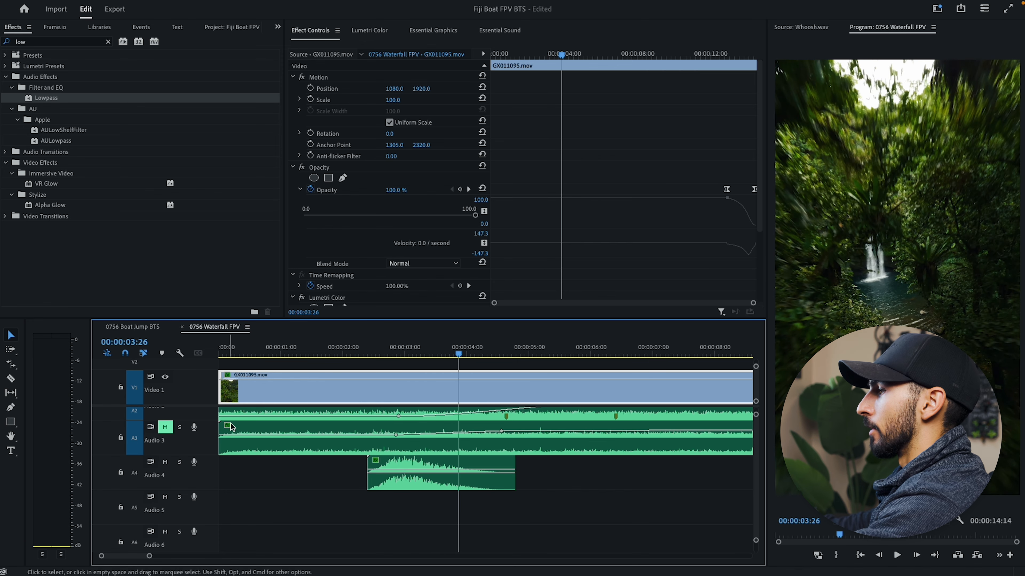
Step: Play back the mix from about 00:00:02:07 to check the whoosh together with the nature sounds
scroll(187, 476, up, 3)
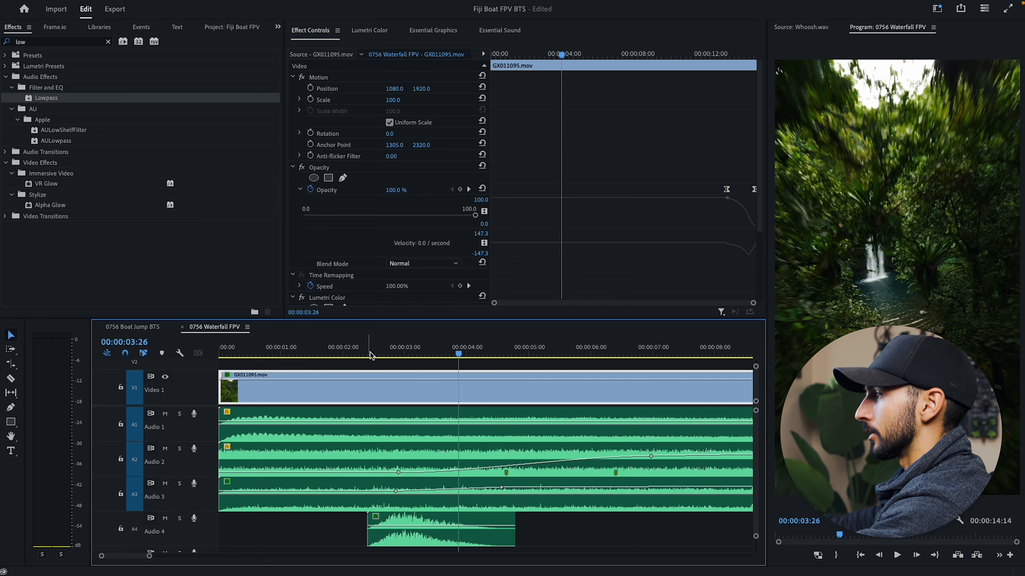
click(357, 348)
key(space)
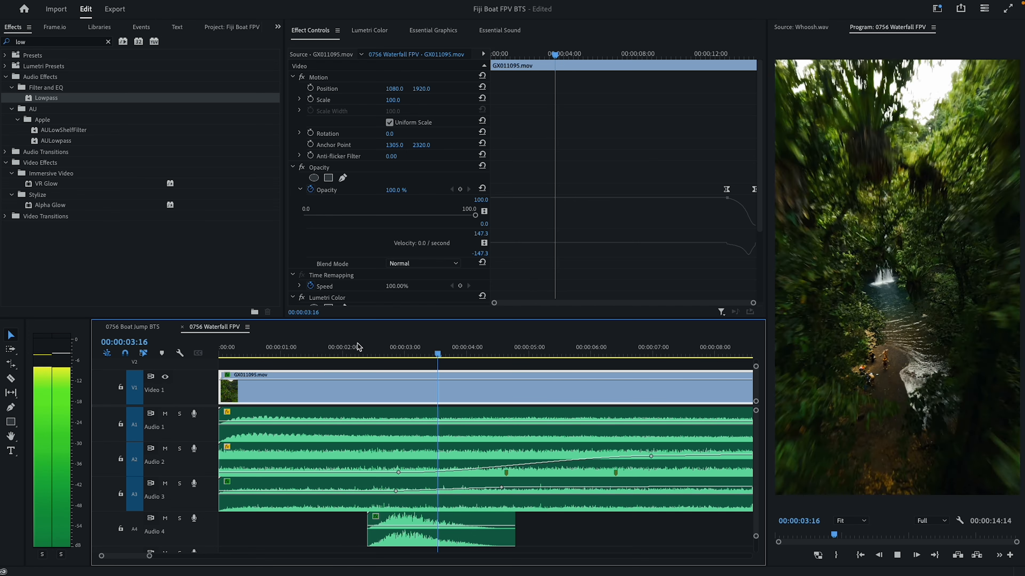
key(space)
Step: Lengthen the Whoosh.wav clip on Audio 4 to end at about 00:00:05:09 and play it back
drag(515, 525, 611, 522)
click(371, 386)
click(352, 354)
key(space)
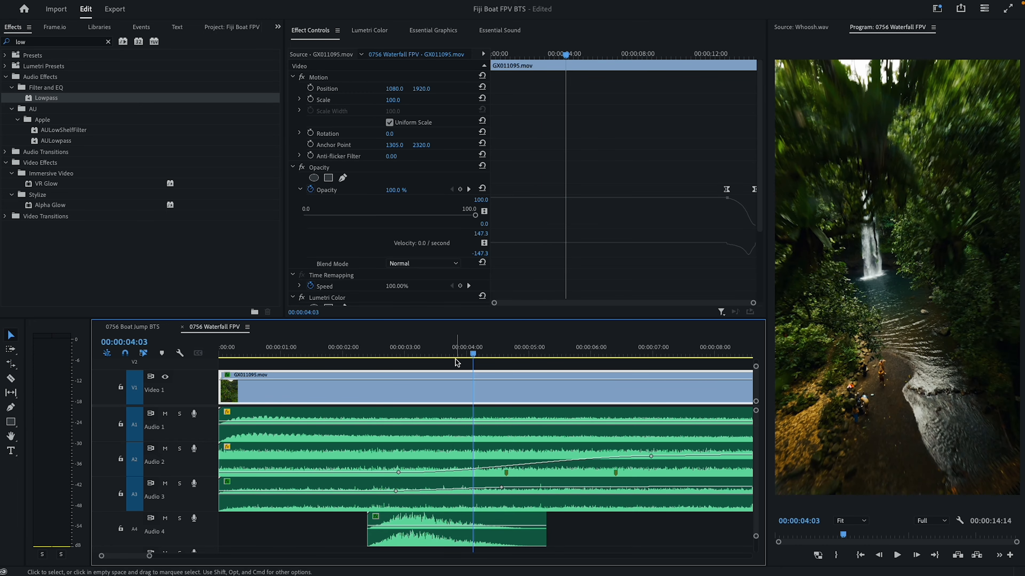
click(341, 352)
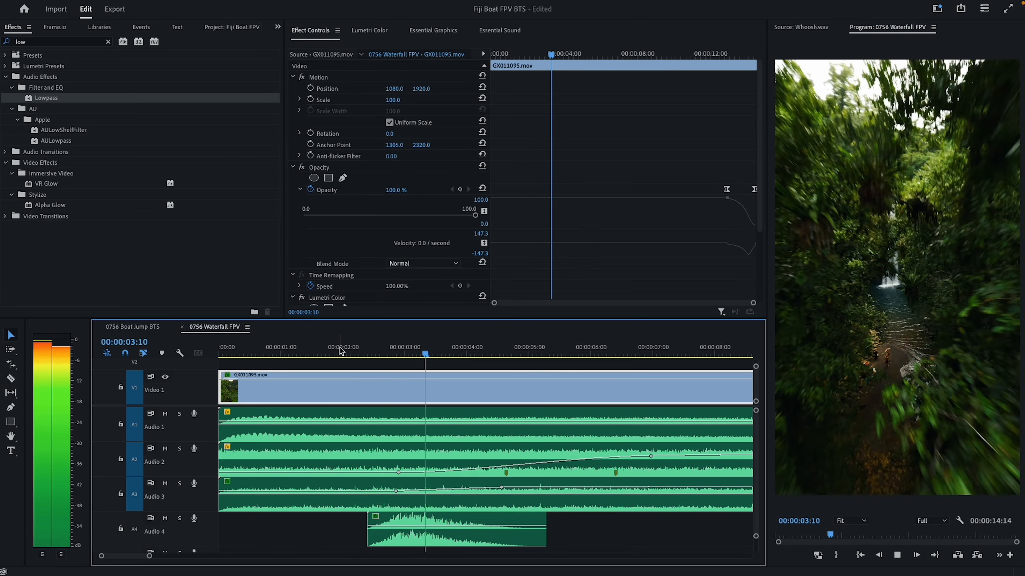
key(space)
Step: Extend the end of the Audio 4 whoosh slightly to about 00:00:05:13 and play it back
drag(545, 529, 591, 529)
click(342, 351)
key(space)
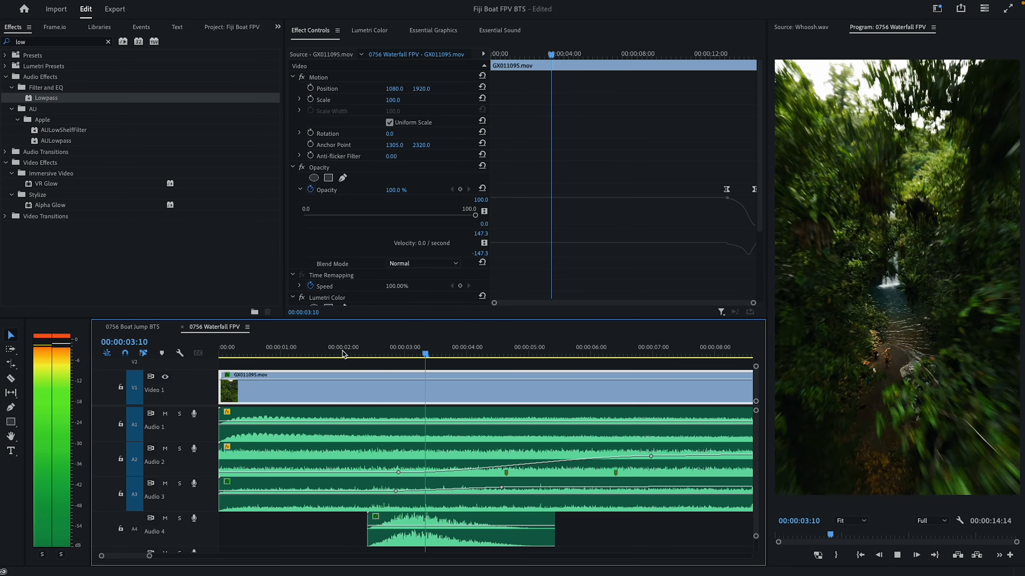
key(space)
Step: Duplicate the whoosh onto Audio 5, shorten it with Rate Stretch, position it to start at about 00:00:03:20, and play it back
scroll(472, 526, down, 2)
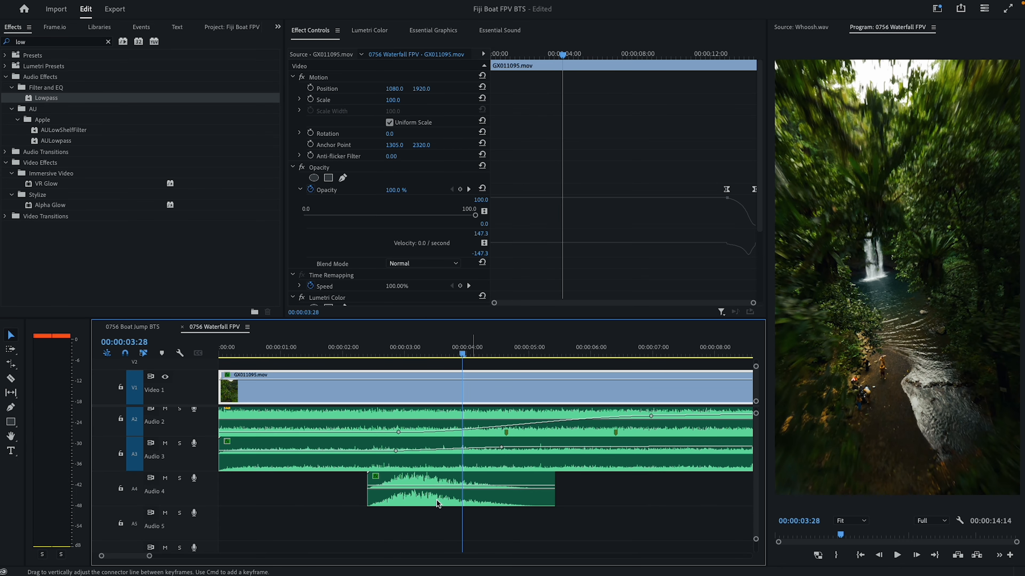
drag(415, 500, 453, 533)
key(r)
drag(592, 524, 506, 524)
key(v)
drag(438, 522, 474, 518)
key(space)
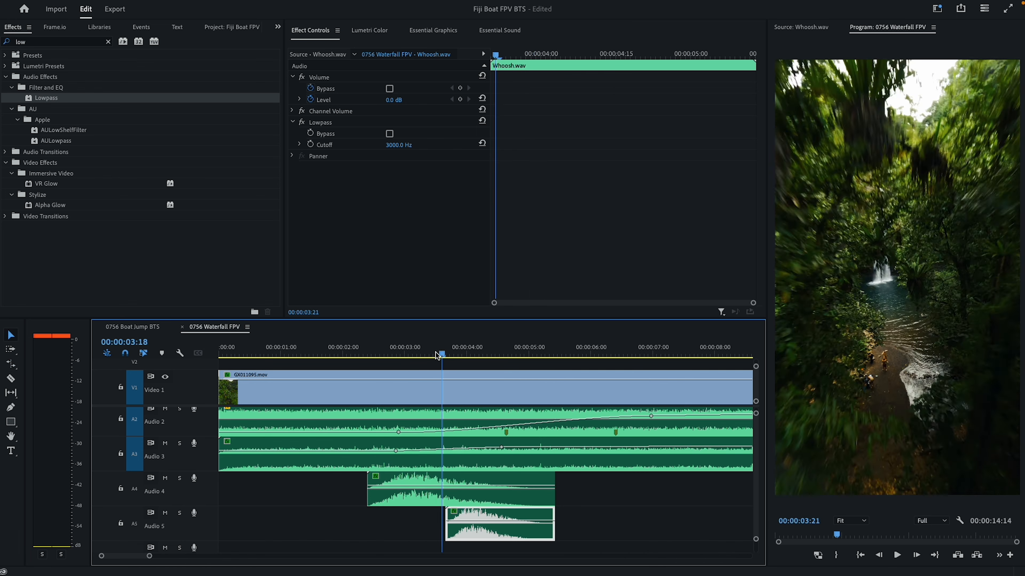
key(space)
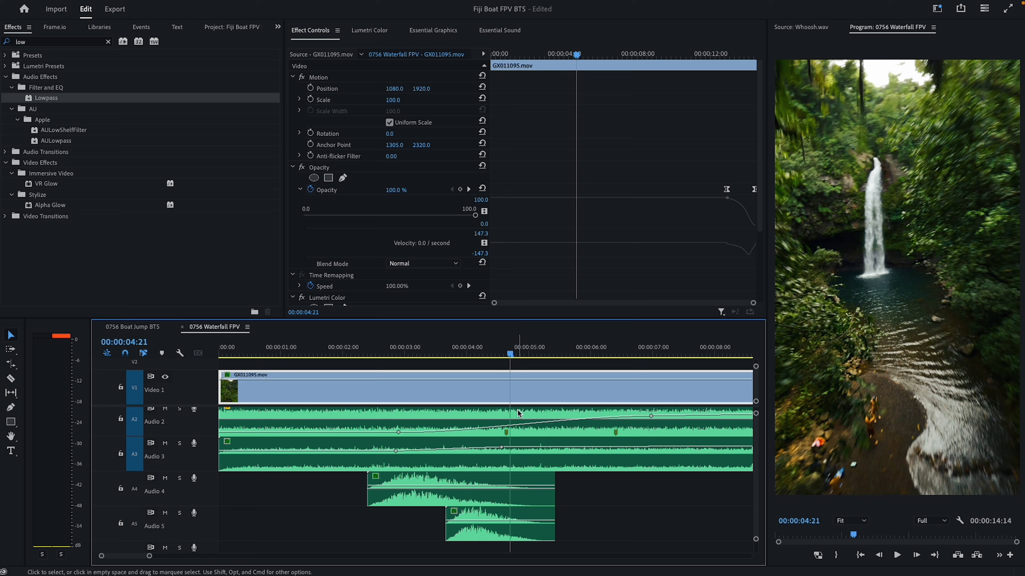
Step: Lower the Audio 5 whoosh to -7.2 dB, set its Lowpass cutoff to 5000 Hz, and play back both whooshes
drag(501, 521, 501, 526)
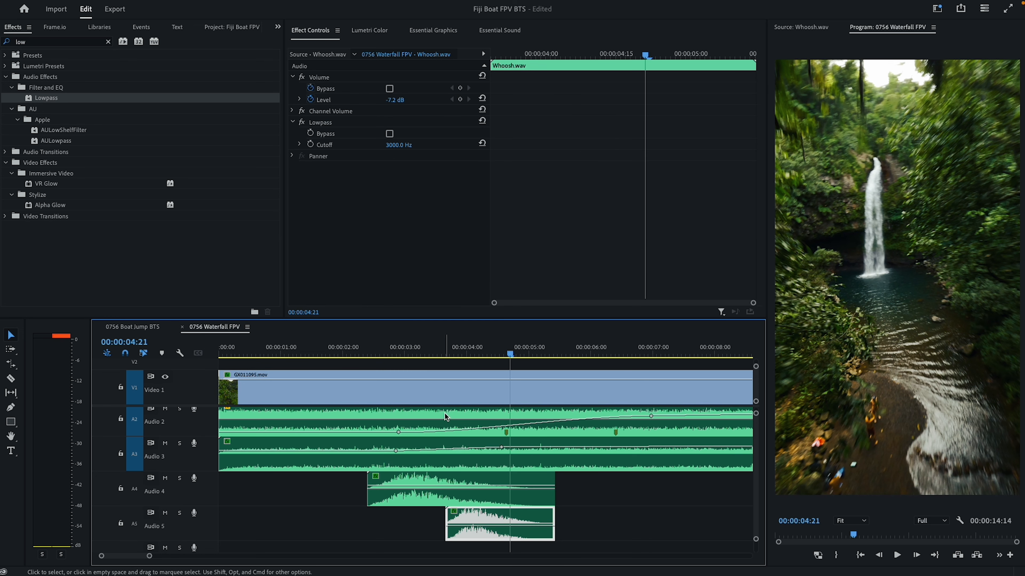
click(401, 144)
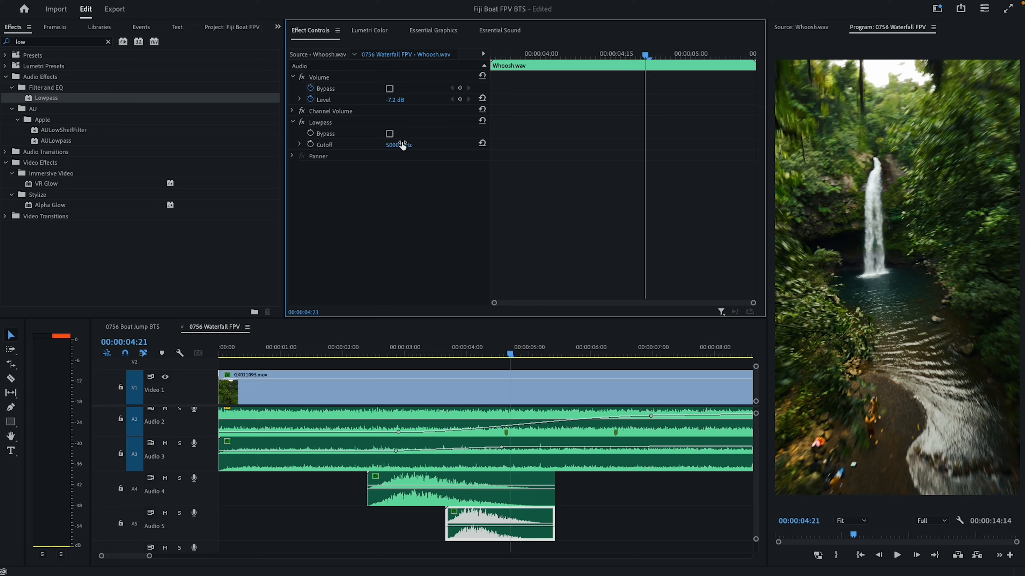
click(433, 343)
key(space)
key(space)
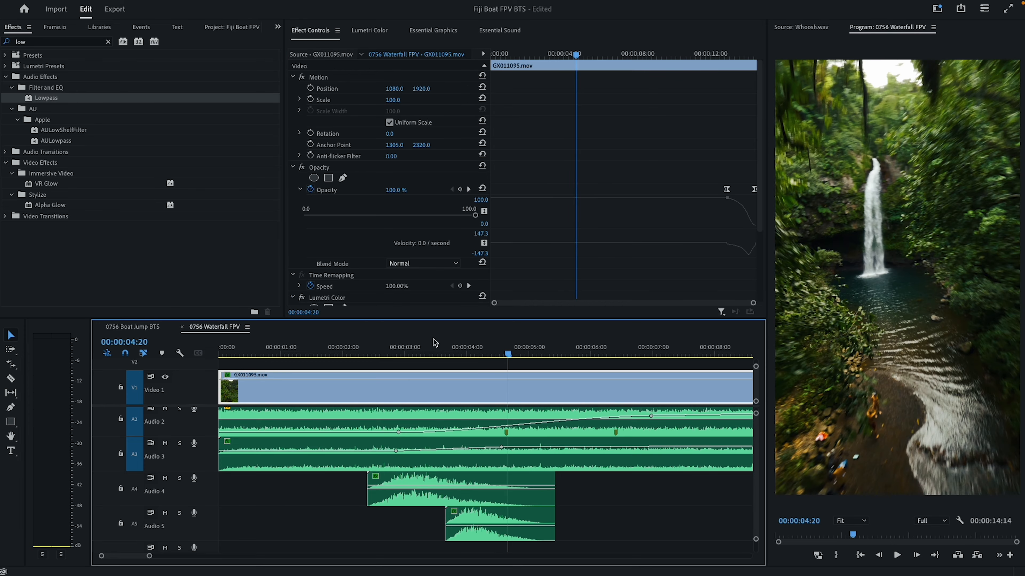
click(364, 344)
key(space)
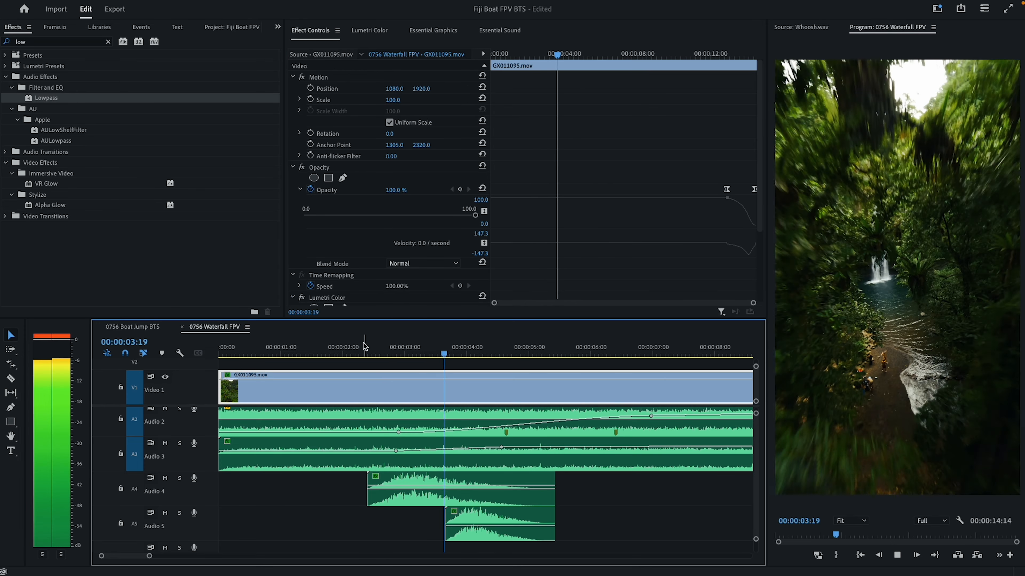
key(space)
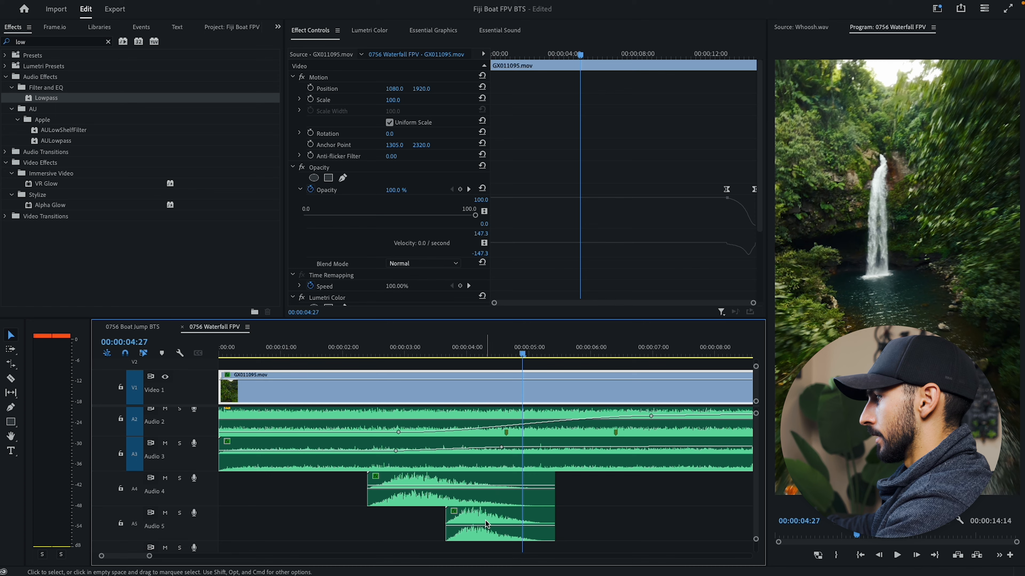
Step: Duplicate the Audio 5 whoosh onto Audio 6 starting at about 00:00:04:19 and rate-stretch its end to about 00:00:06:27
scroll(487, 516, down, 2)
click(480, 478)
drag(480, 478, 537, 508)
key(r)
drag(614, 512, 648, 512)
key(v)
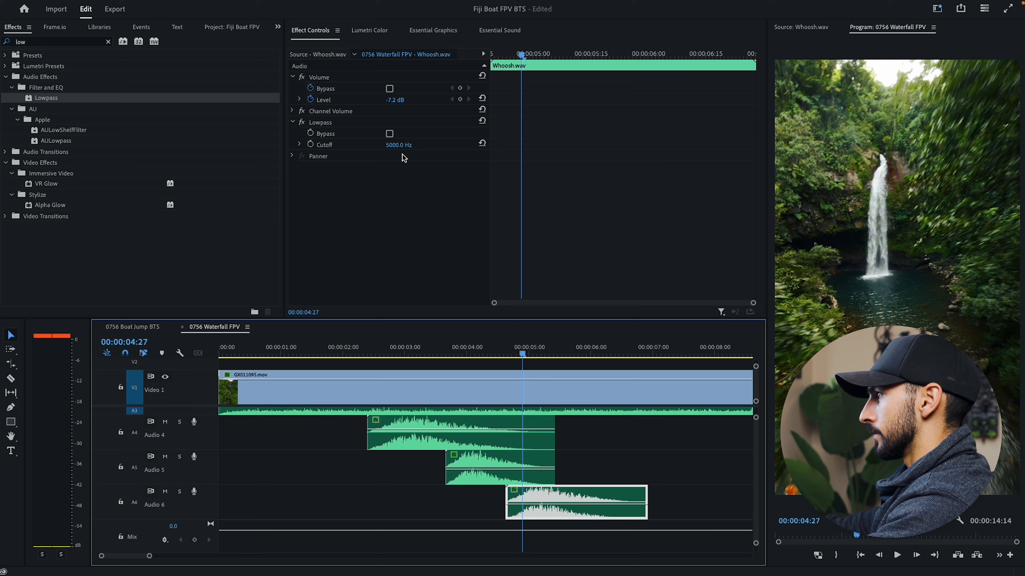
Step: Set the Audio 6 whoosh's Lowpass cutoff to 2000 Hz, raise its level to about -6.2 dB, and play back the whoosh sequence
click(399, 145)
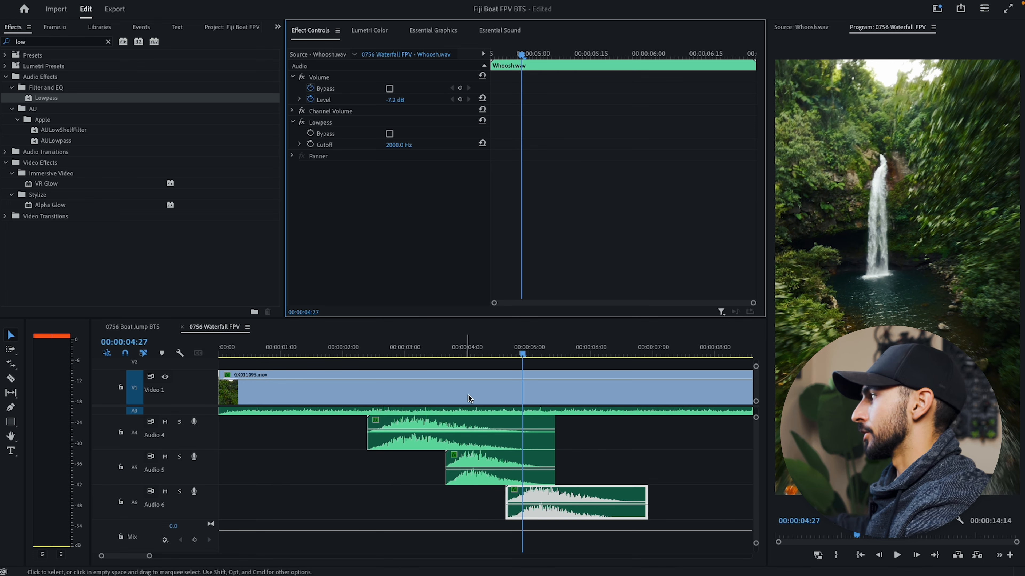
click(558, 509)
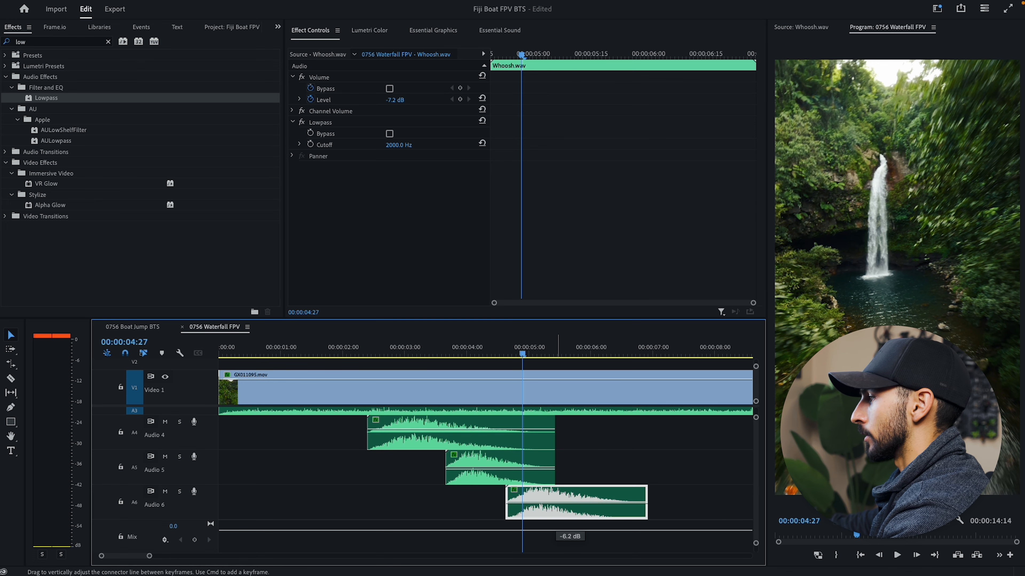
key(space)
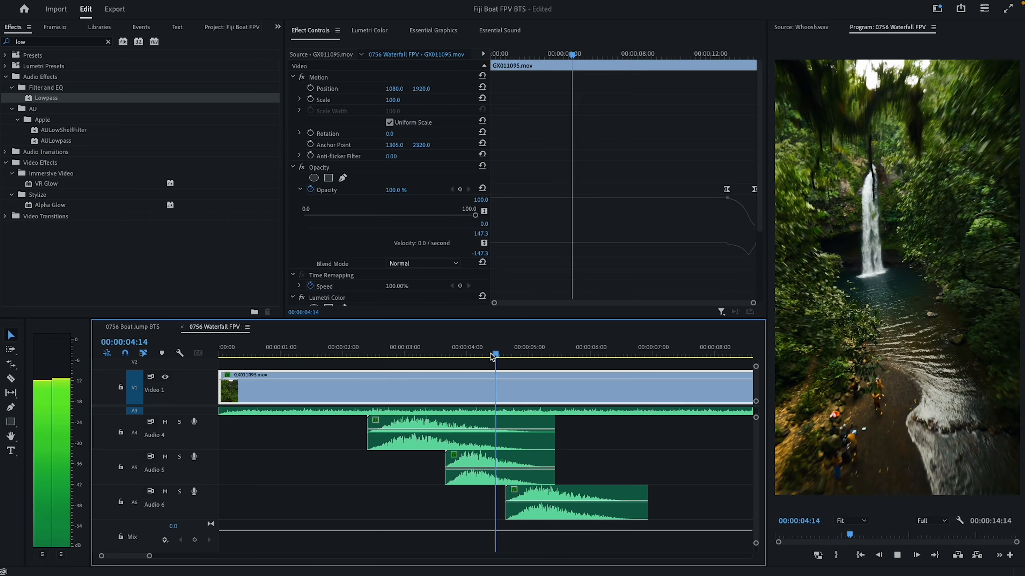
key(space)
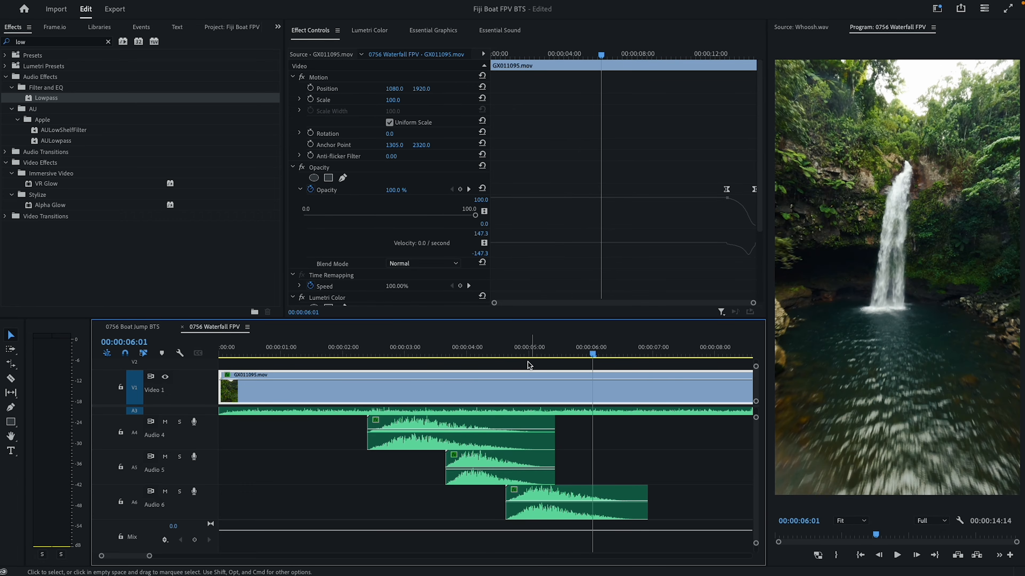
click(372, 354)
key(space)
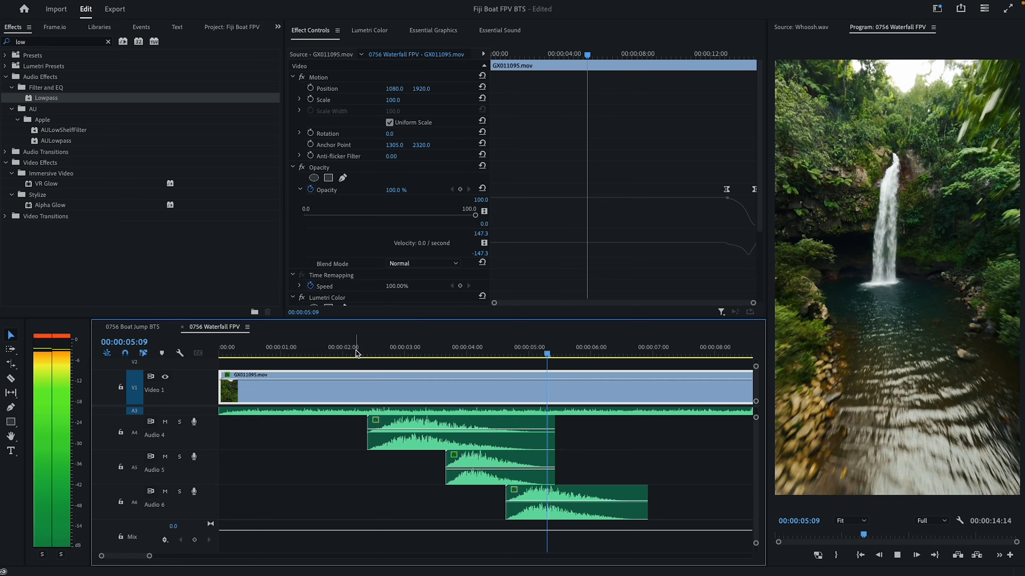
key(space)
Step: Lower the Audio 4 whoosh to about -1.6 dB and play back from just before the first whoosh
scroll(476, 431, down, 1)
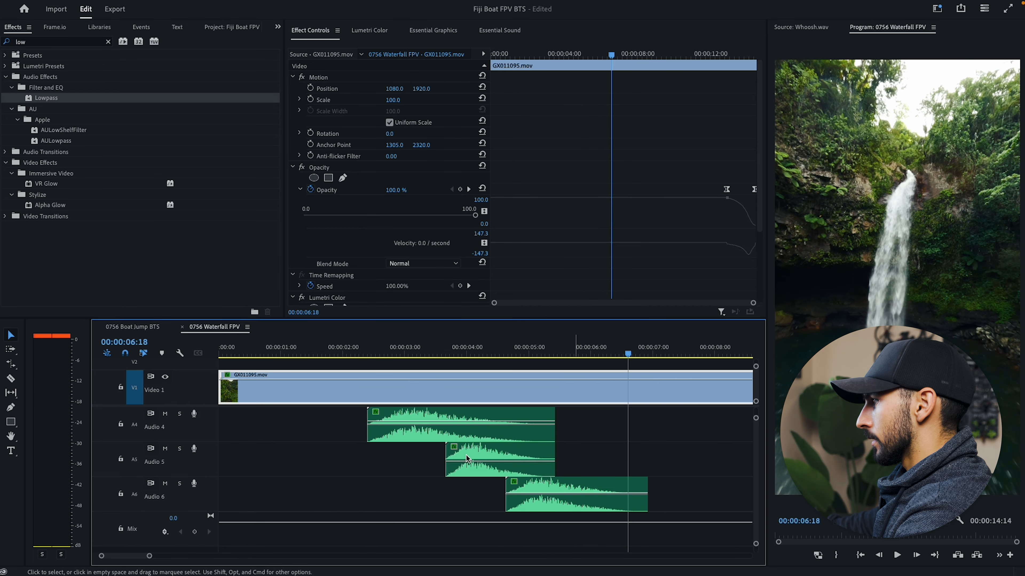
click(476, 431)
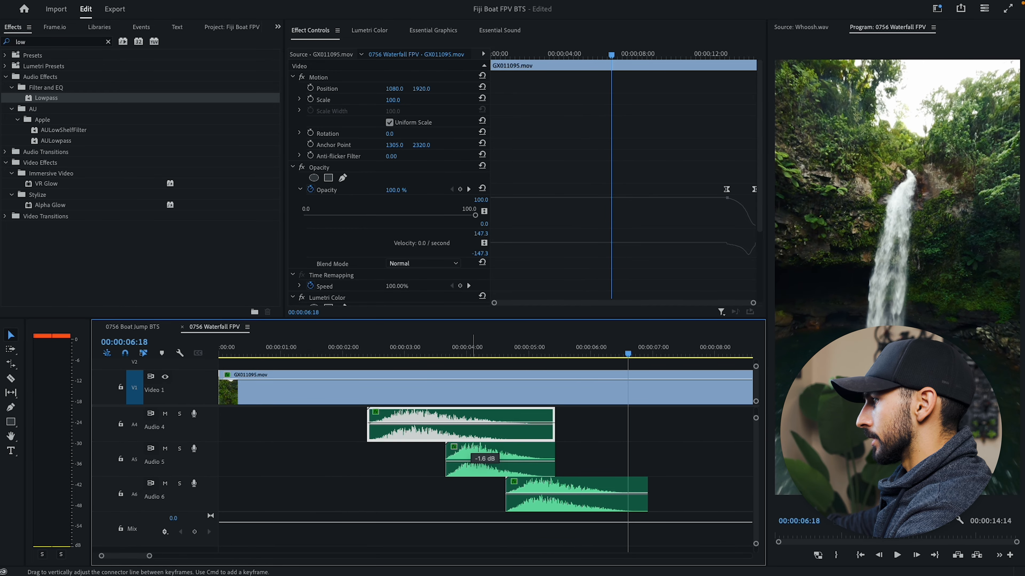
click(302, 428)
click(353, 475)
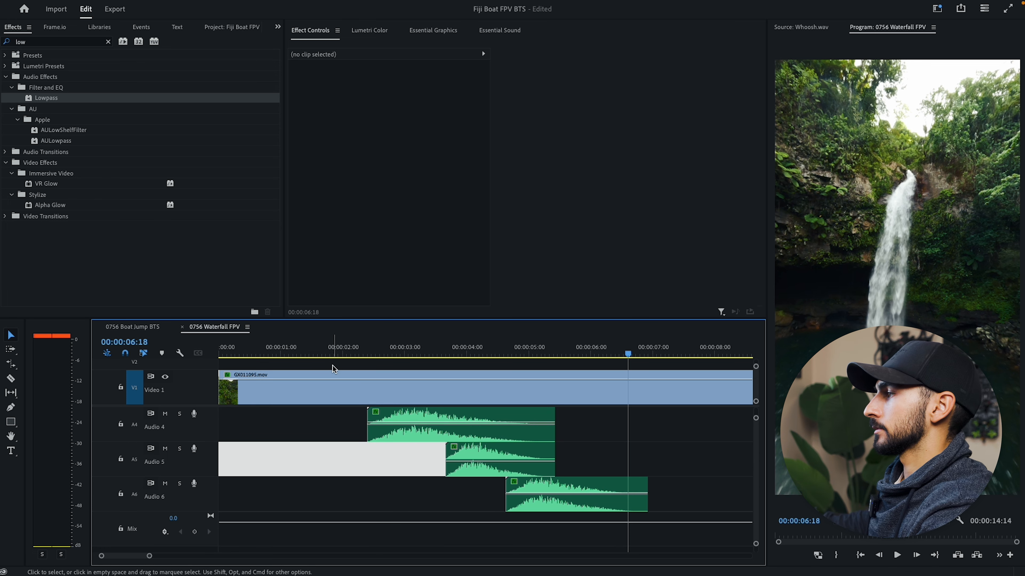
click(350, 353)
key(space)
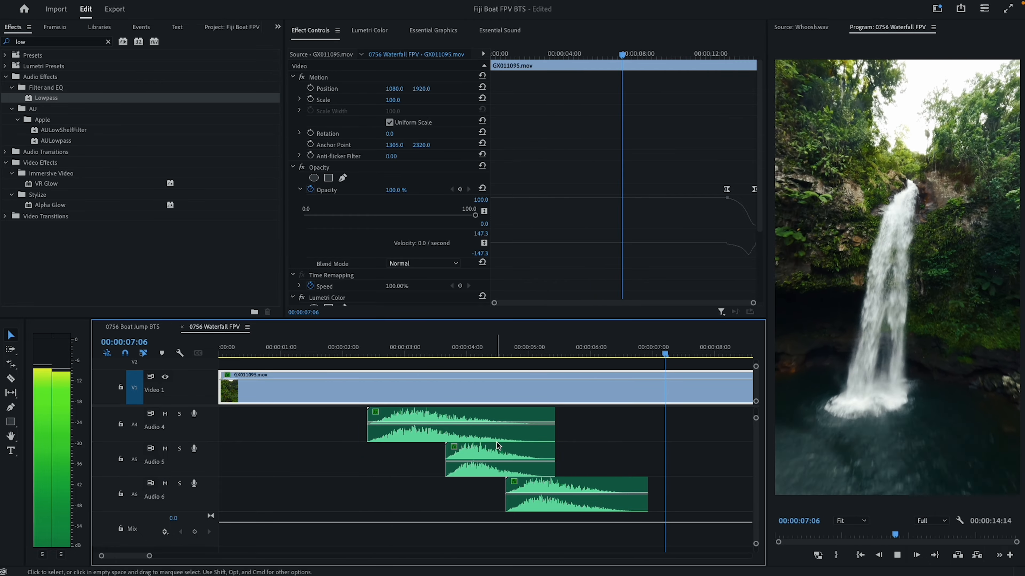
Step: Play the whole 0756 Waterfall FPV sequence from the beginning to review the combined sound mix
drag(169, 559, 224, 556)
click(469, 501)
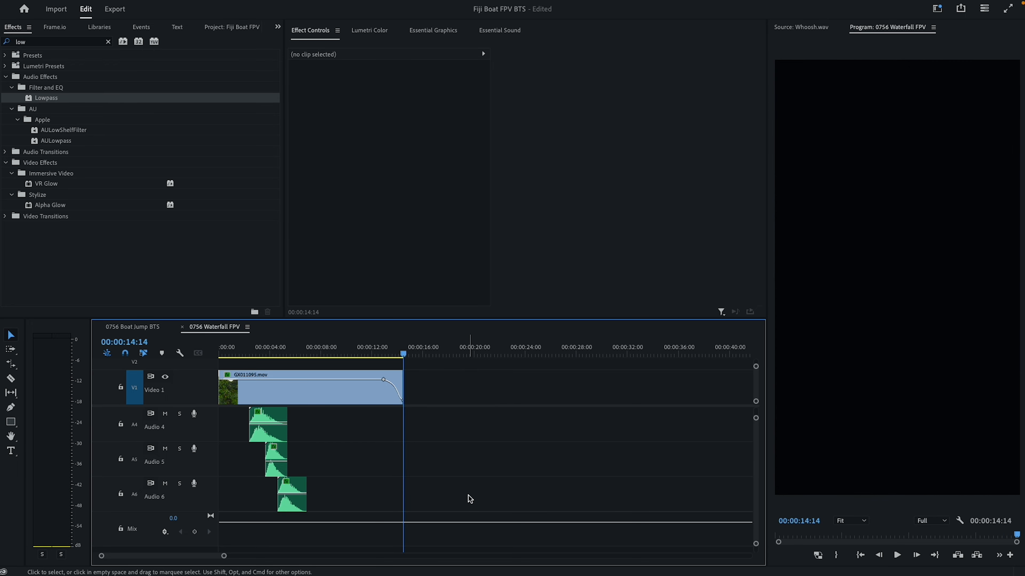
key(Home)
key(space)
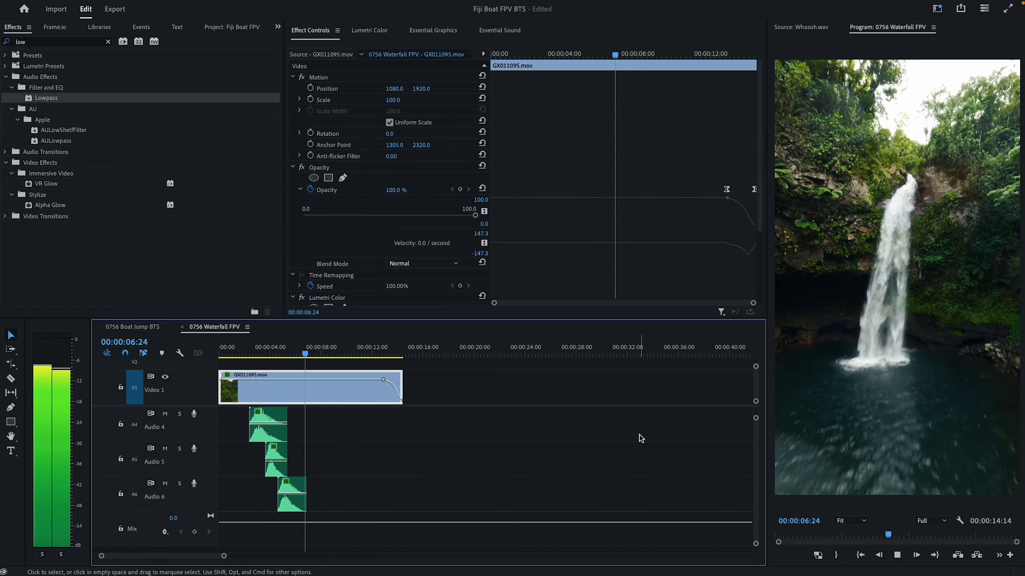
click(541, 437)
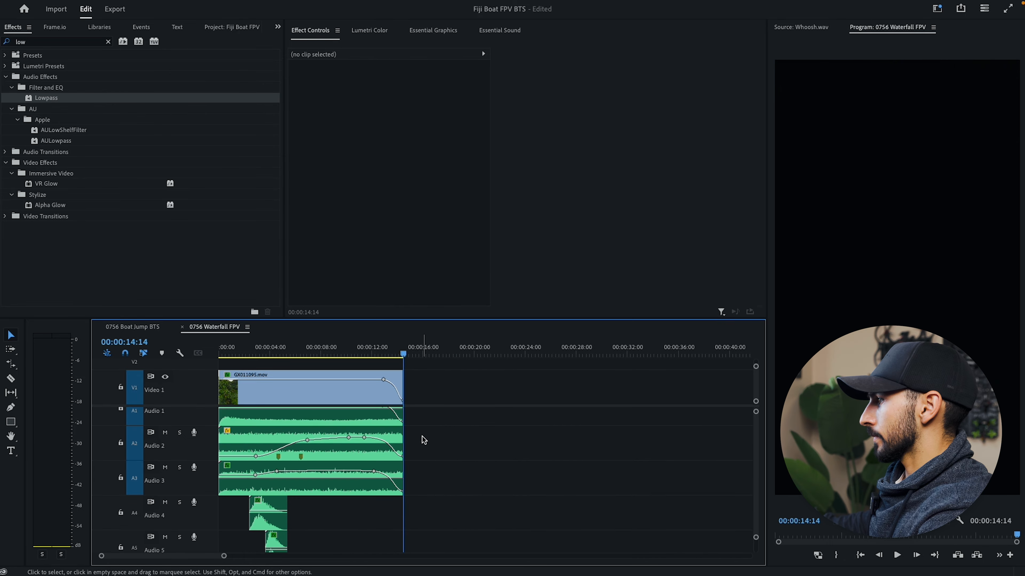
Step: Move the playhead to 00:00:12:17 and search the WATERFALL FPV CLIP bin for "bird"
drag(403, 354, 380, 356)
click(214, 28)
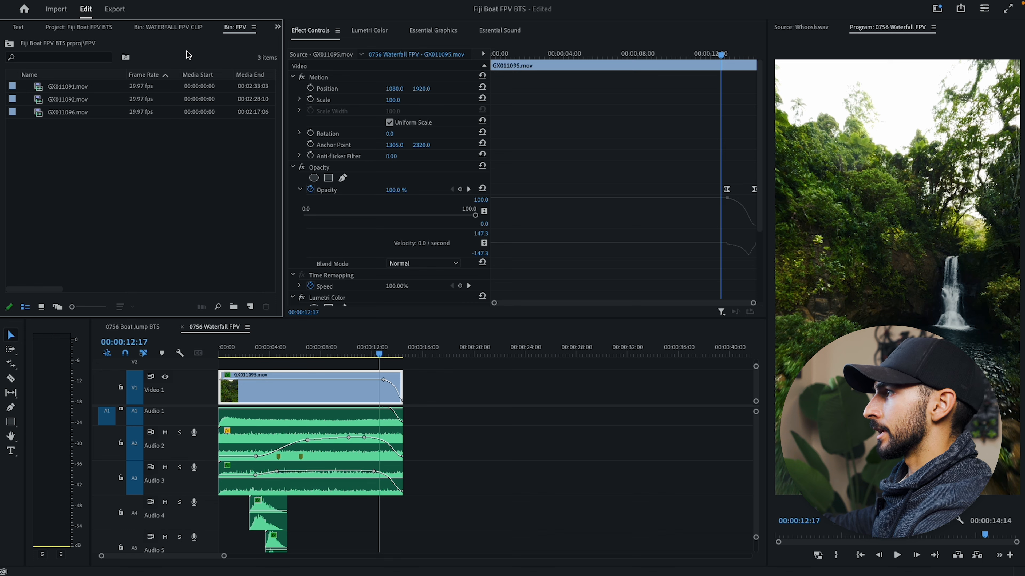
click(164, 32)
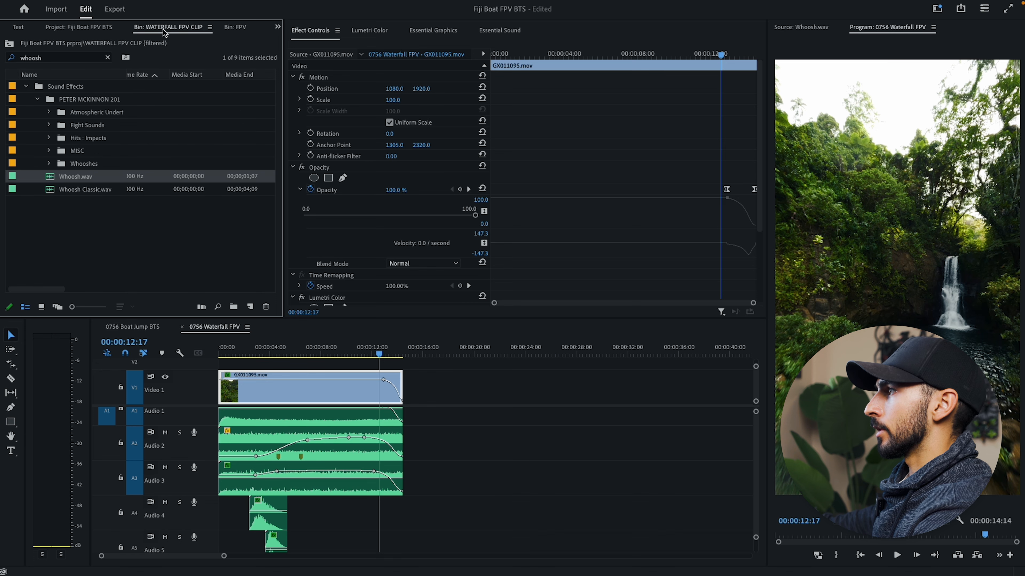
click(108, 57)
click(88, 57)
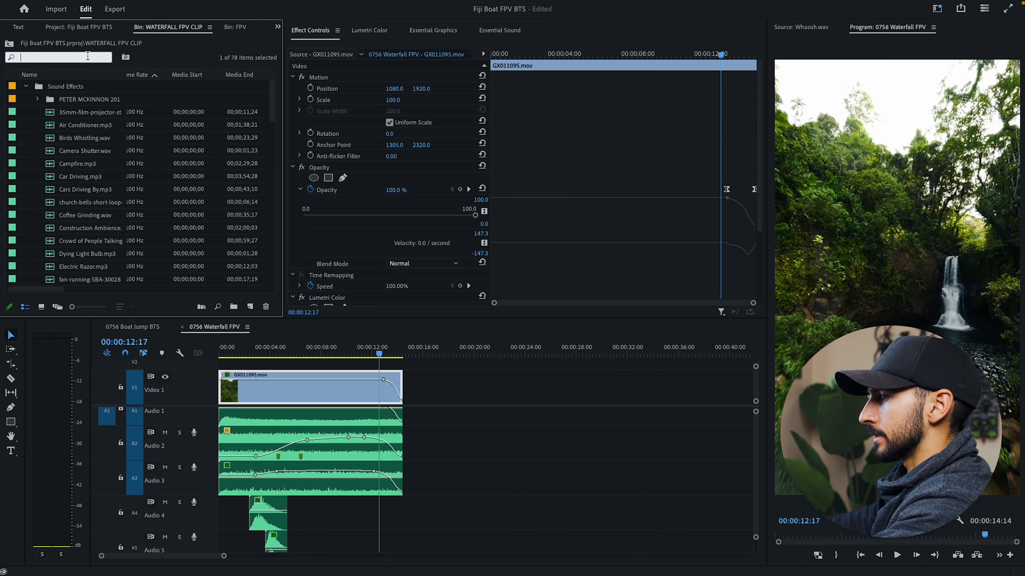
text(bi)
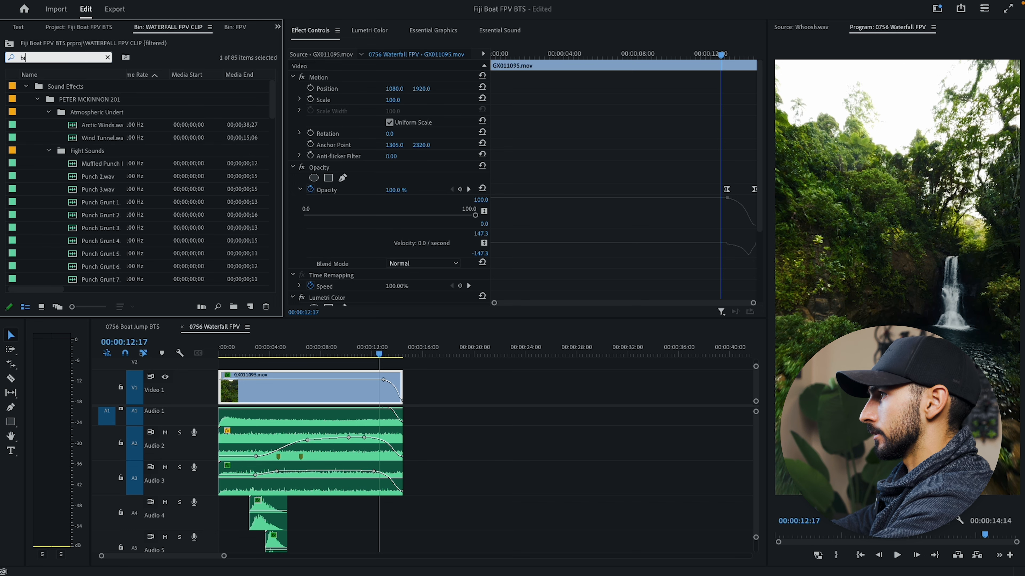
text(trd)
key(Return)
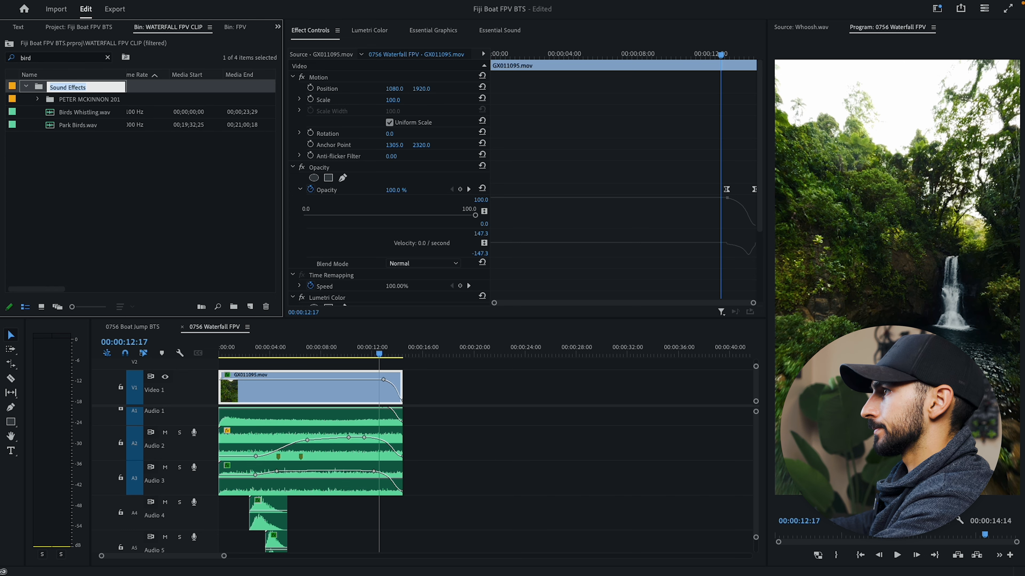
Step: Audition Birds Whistling.wav and Park Birds.wav to compare the bird sounds
double_click(84, 113)
key(space)
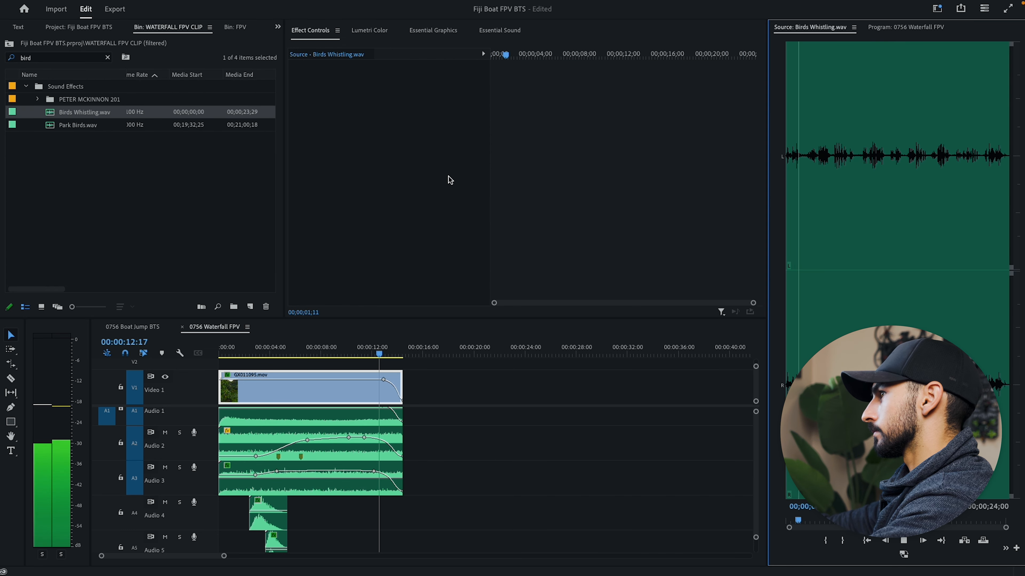
double_click(79, 125)
key(space)
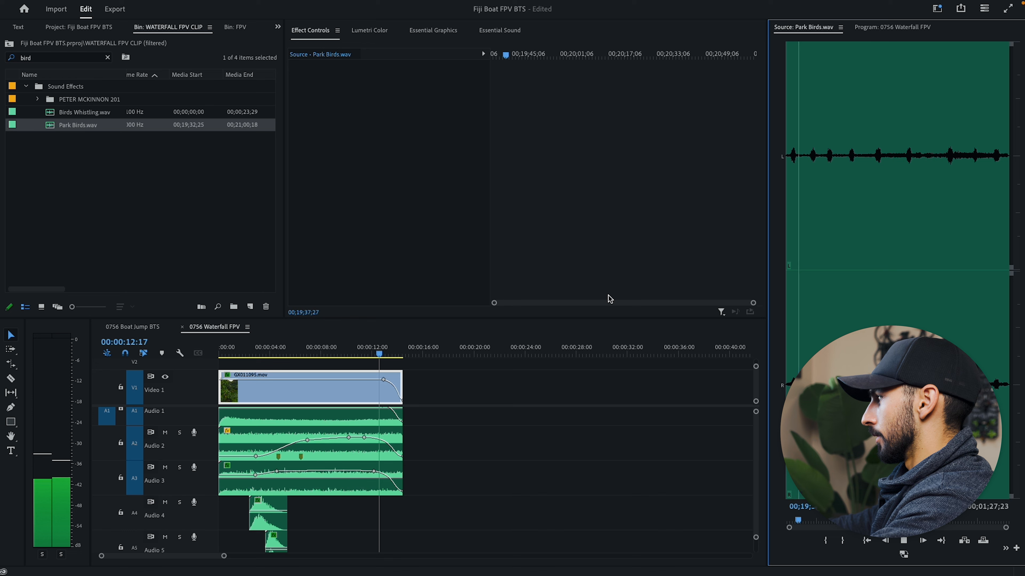
key(space)
Step: Mark an out point at 00;19;38;13 in Park Birds.wav and place the segment on Audio 4 from about 00:00:10:17 at -10.1 dB
key(o)
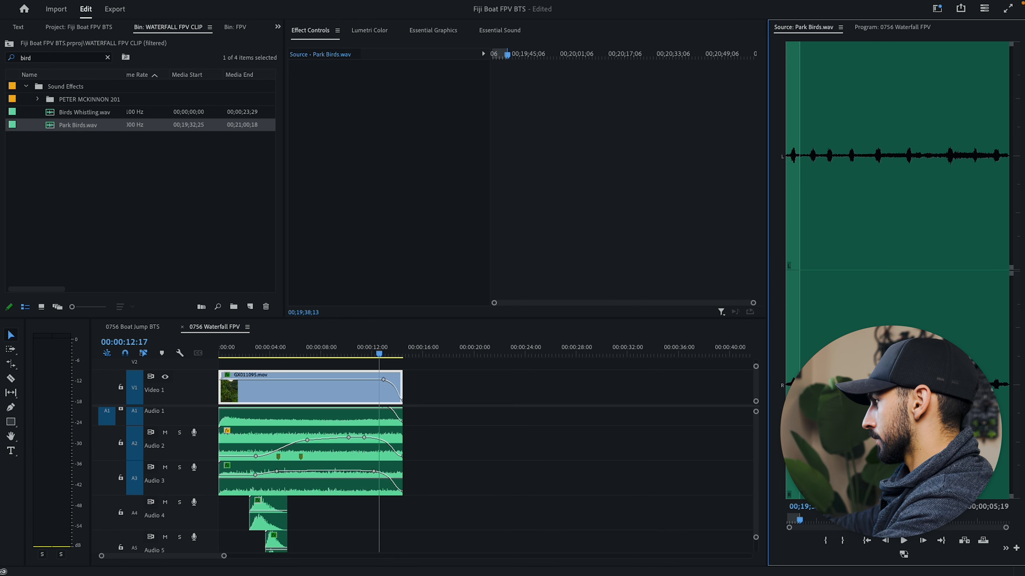
drag(792, 528, 382, 520)
key(shift+7)
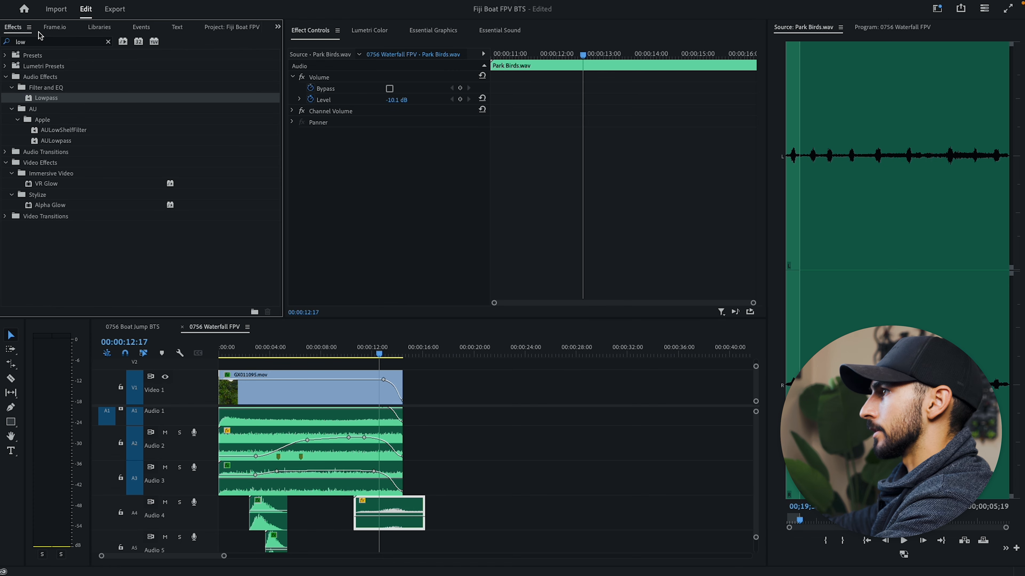
Step: Apply Lowpass to the Park Birds.wav clip on Audio 4, shifting it to start around 00:00:09:27 and raising its level to -2.3 dB
key(space)
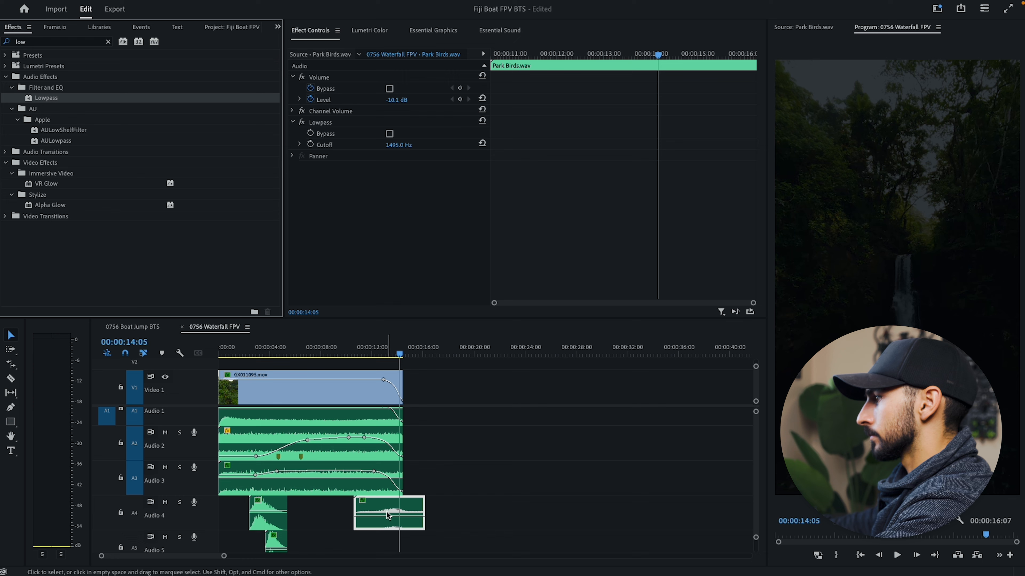
drag(386, 512, 376, 516)
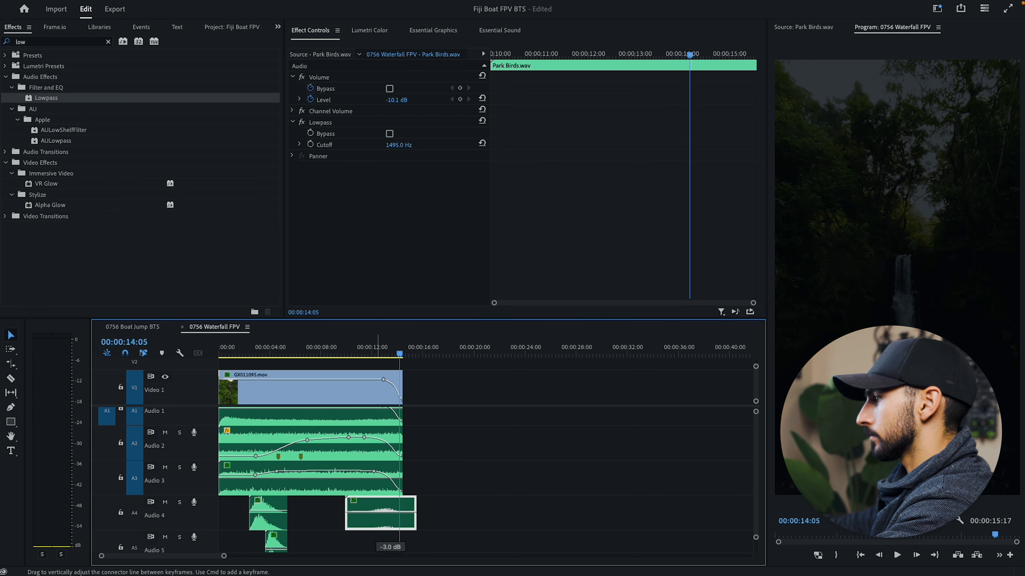
click(373, 350)
key(space)
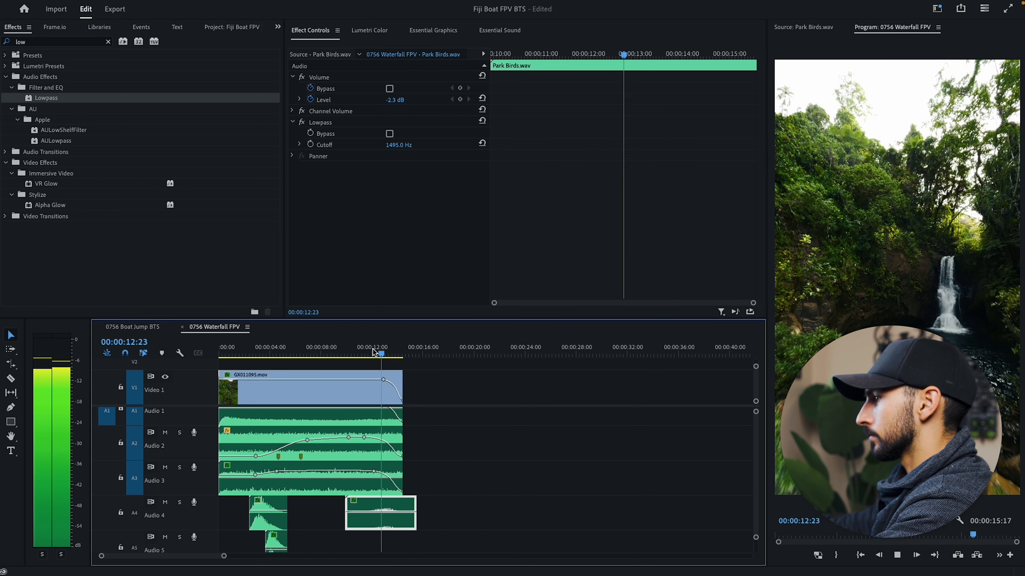
Step: Set the Lowpass cutoff of the Park Birds.wav clip to 5000 Hz and play back the ending
key(space)
click(402, 141)
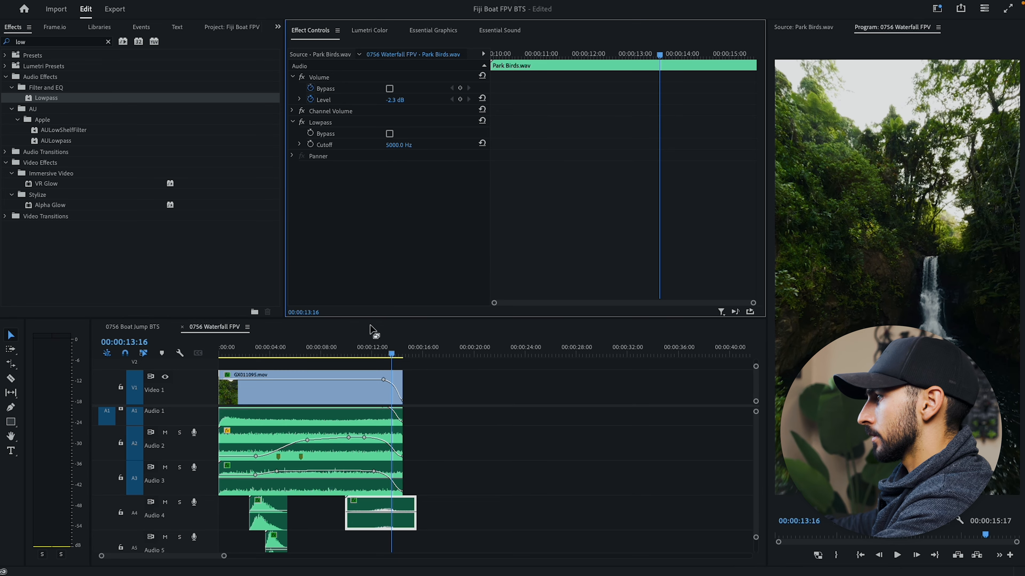
click(363, 350)
key(space)
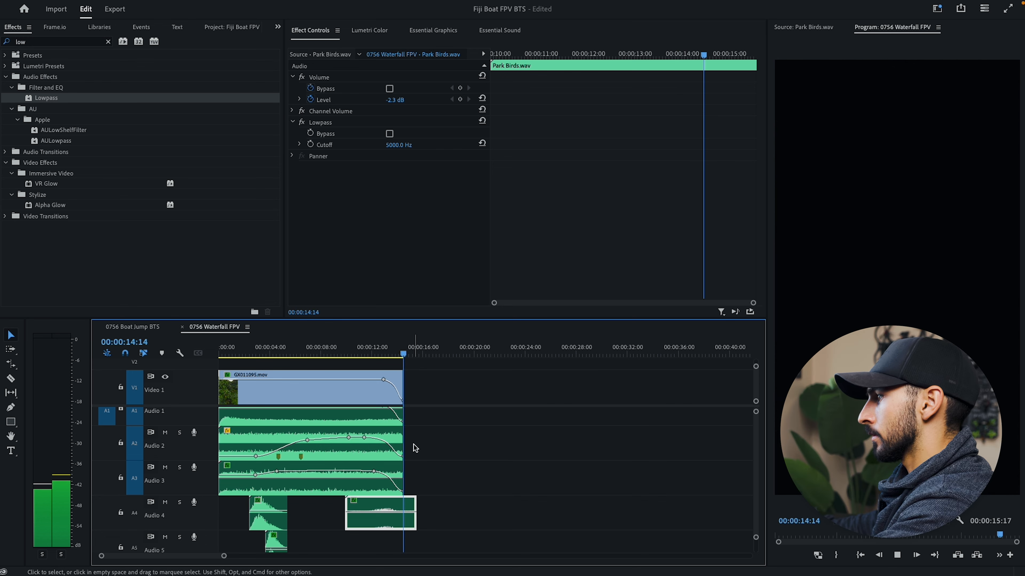
Step: Trim the end of Park Birds.wav to 00:00:14:14 and keyframe a volume fade-out from about 00:00:13:27 to its end
key(space)
drag(416, 509, 405, 515)
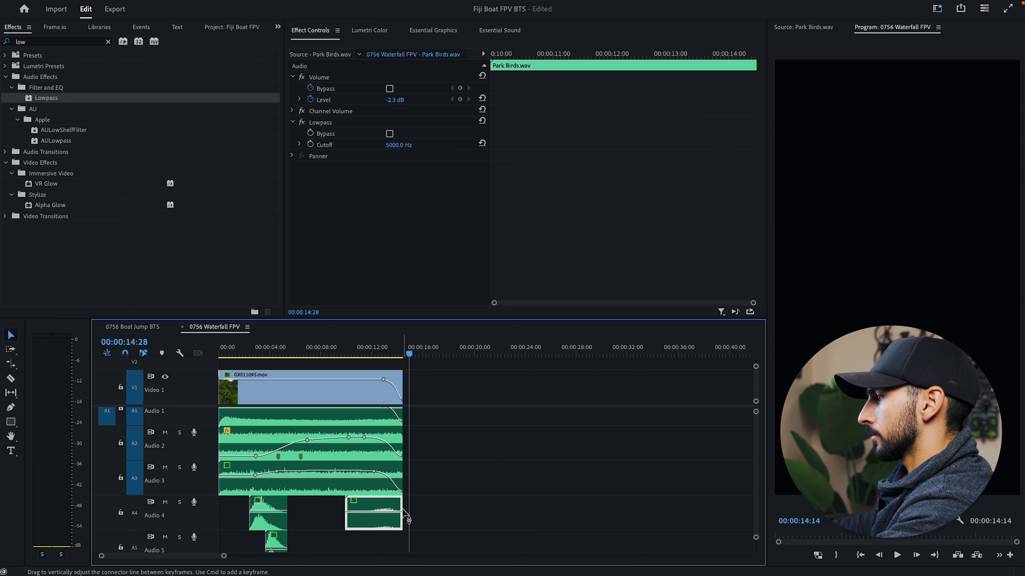
key(p)
click(408, 522)
drag(405, 516, 404, 529)
key(v)
click(390, 353)
key(space)
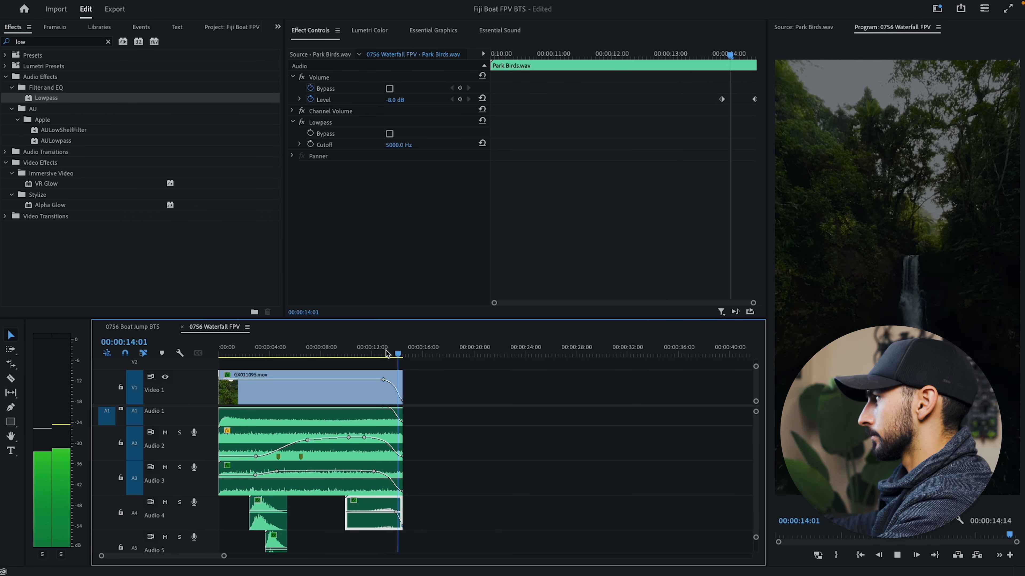
Step: Adjust Park Birds.wav to start around 00:00:09:08 with its fade-out beginning near 00:00:13:00, and play back the ending
click(360, 355)
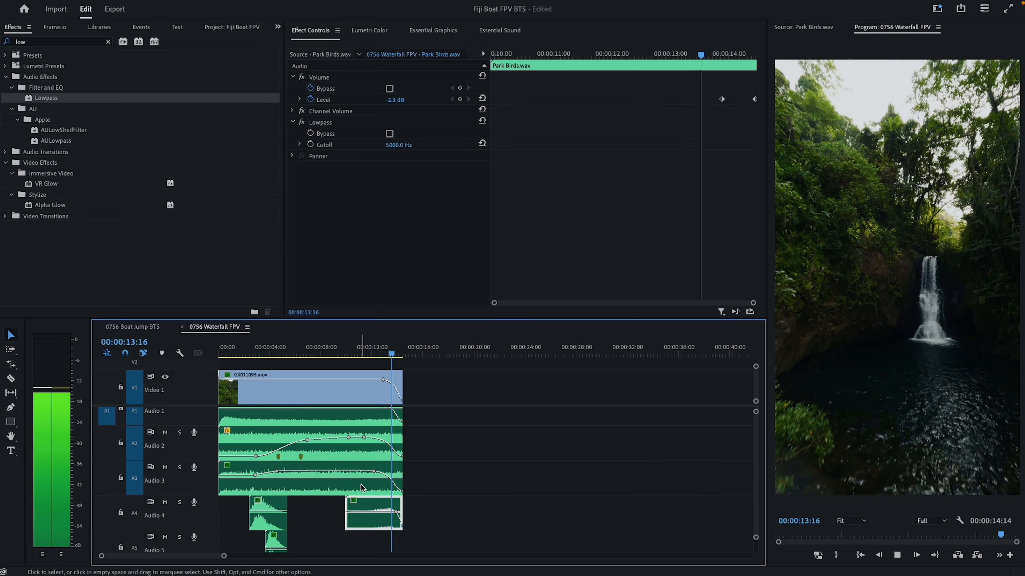
drag(370, 510, 402, 526)
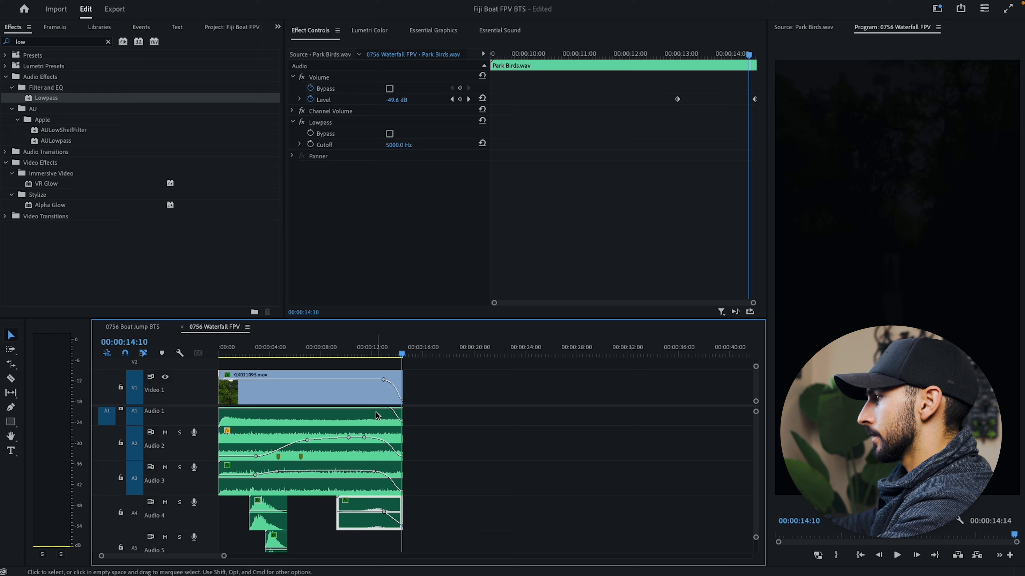
click(366, 350)
key(space)
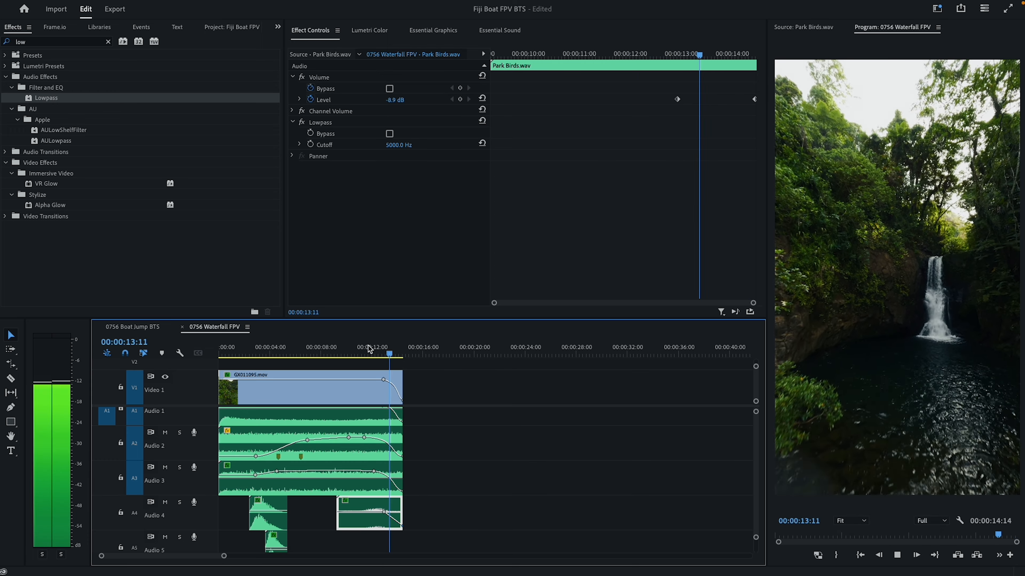
click(350, 349)
key(space)
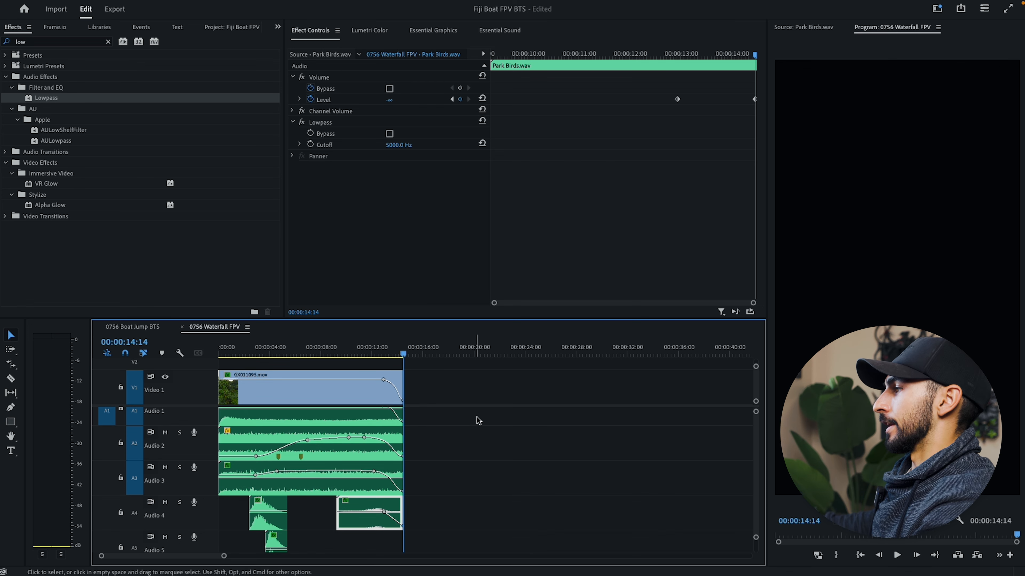
Step: Return the playhead to the start of the sequence and clear the clip selection
click(488, 425)
key(Home)
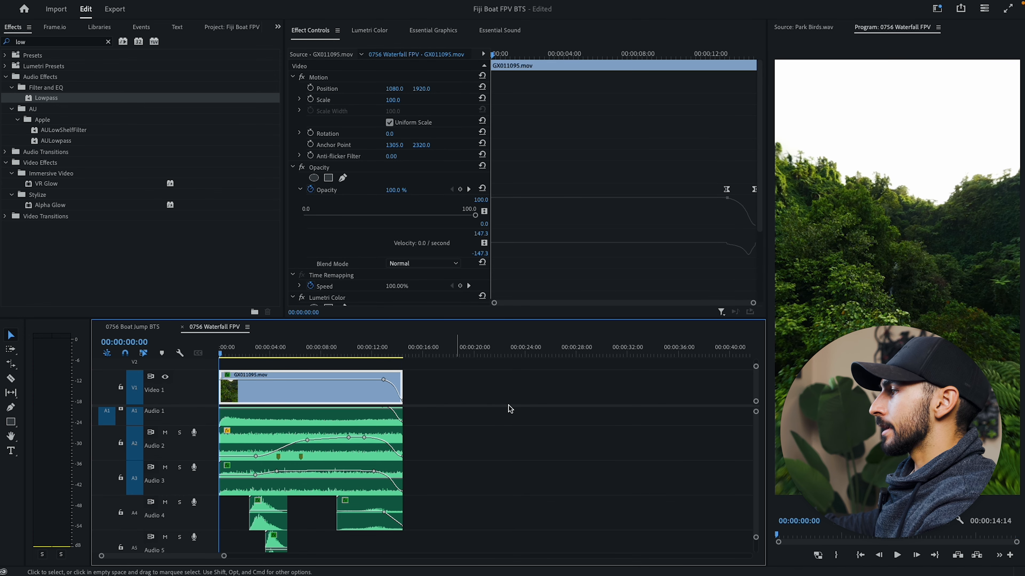
click(500, 395)
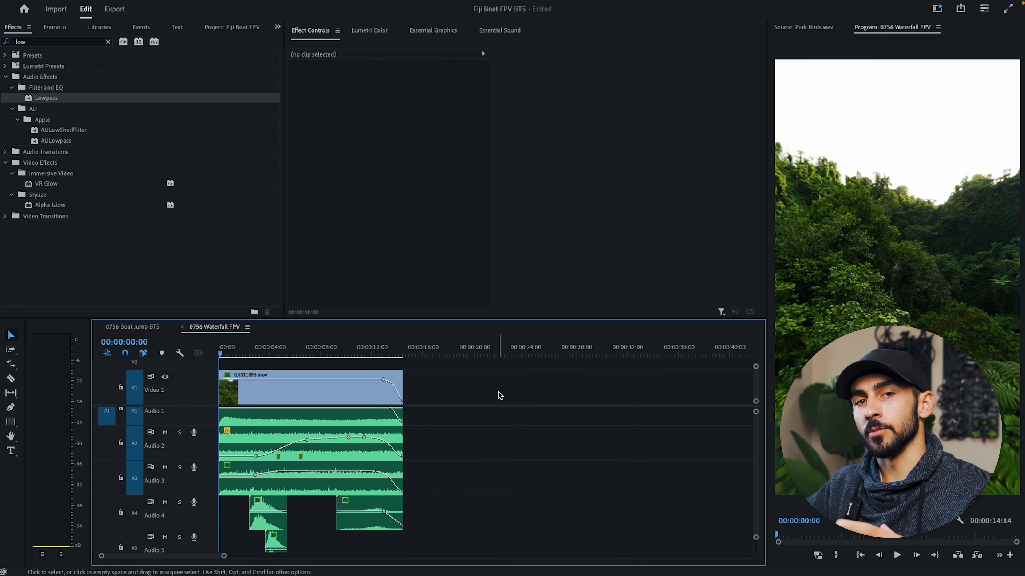